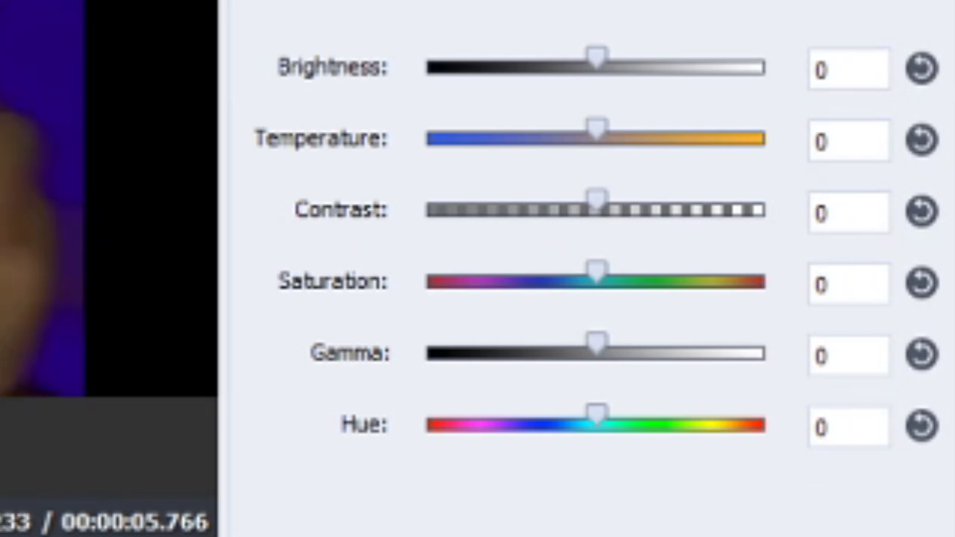
# Set the second clip's hue to -50 in its colour correction settings
pyautogui.moveTo(597, 412); pyautogui.dragTo(552, 427)
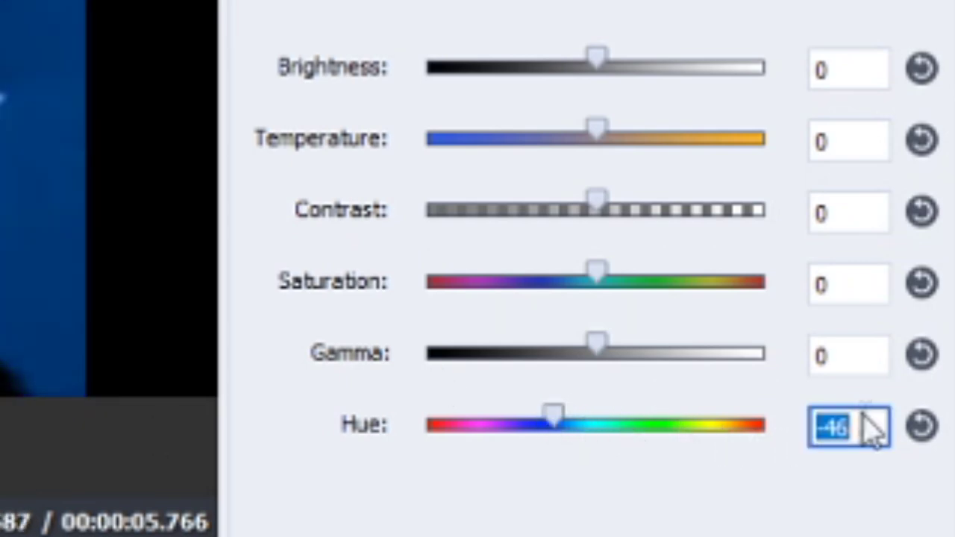
pyautogui.press('BackSpace')
pyautogui.press('BackSpace')
pyautogui.write('50')
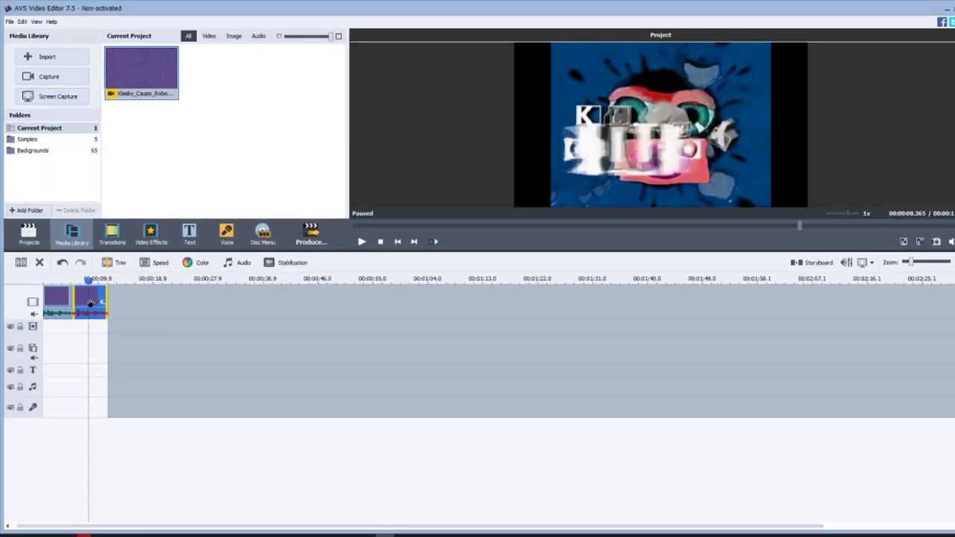
# Open the second clip's audio effects and raise its Pitch Shift rate
pyautogui.rightClick(90, 306)
pyautogui.click(116, 372)
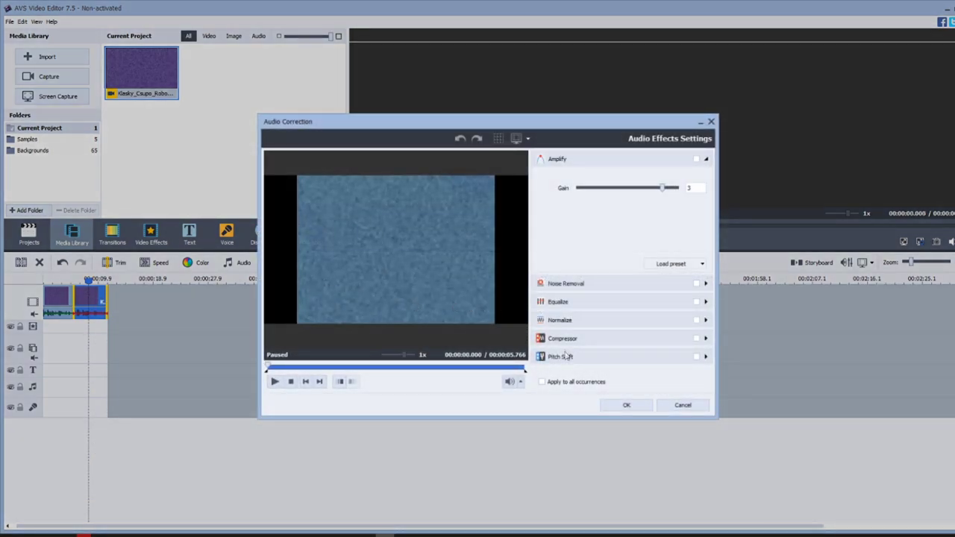
pyautogui.click(565, 356)
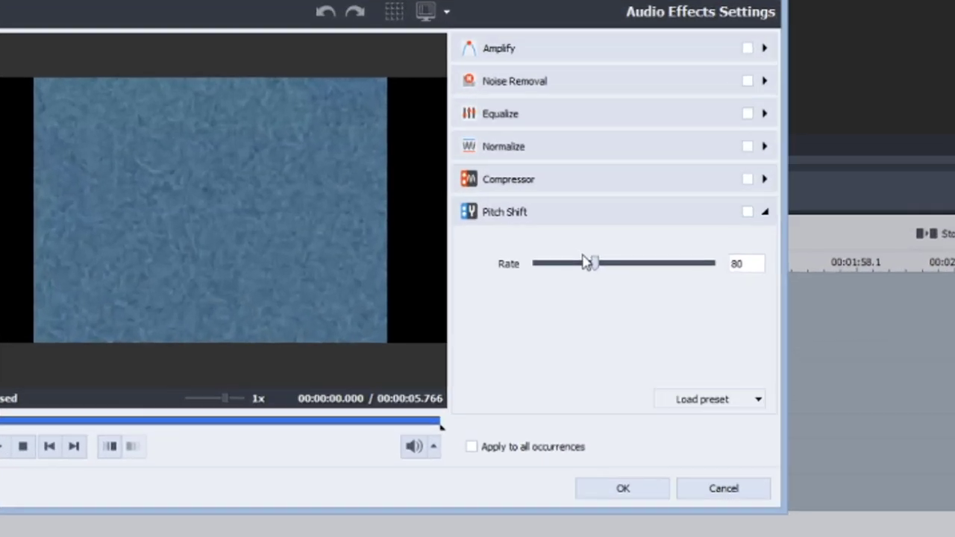
pyautogui.moveTo(559, 228); pyautogui.dragTo(615, 230)
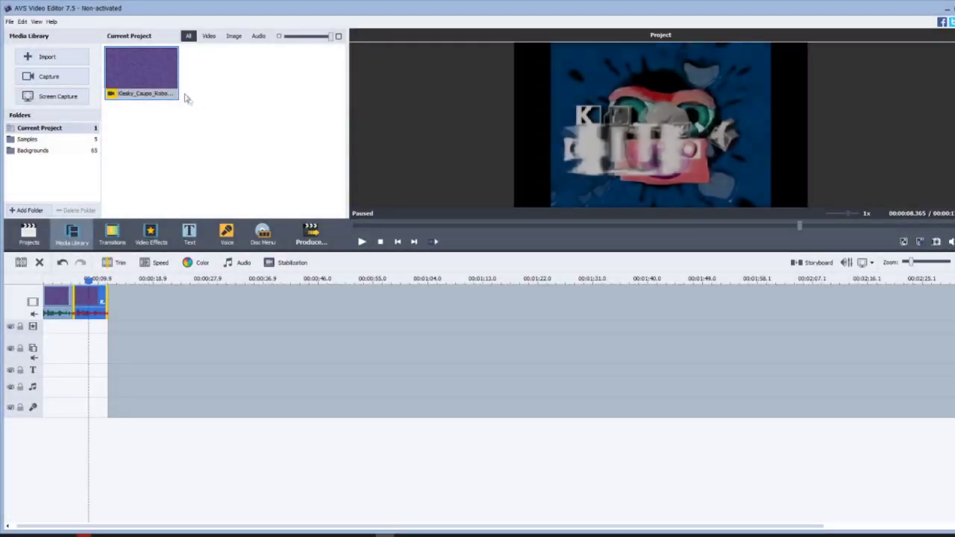
# Append the library video as the third clip on the video track and set its brightness to -100
pyautogui.moveTo(178, 96); pyautogui.dragTo(179, 295)
pyautogui.click(121, 298)
pyautogui.rightClick(122, 297)
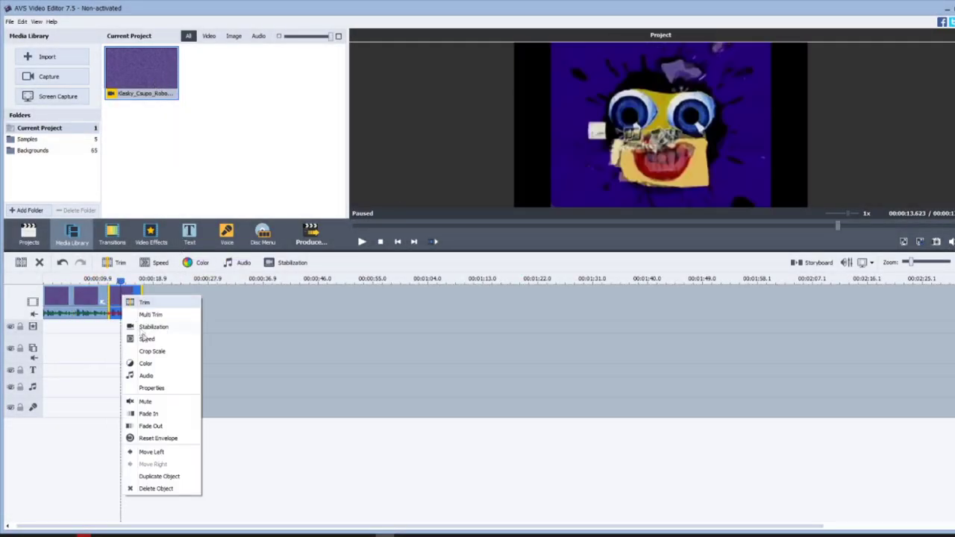
pyautogui.click(146, 363)
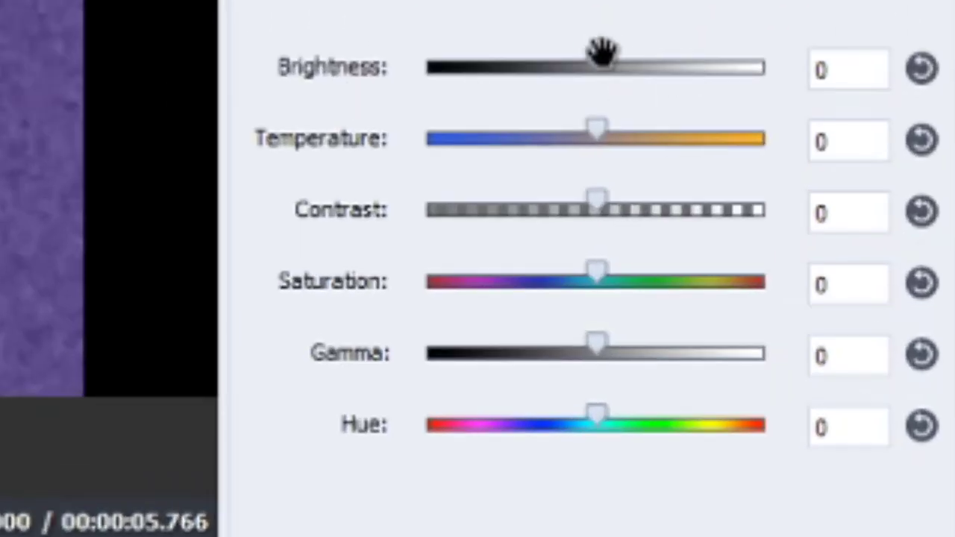
pyautogui.moveTo(602, 51); pyautogui.dragTo(281, 84)
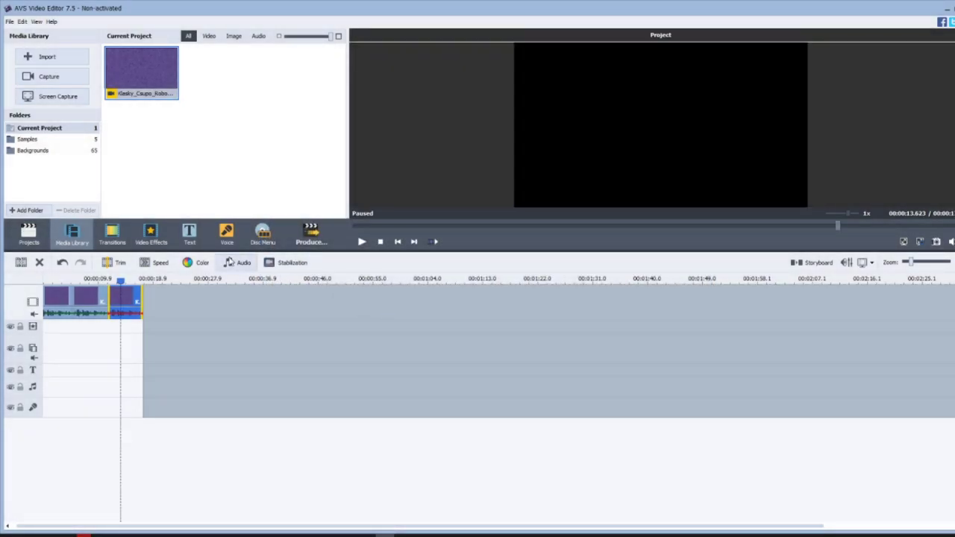
# Add the Glow video effect under the third clip and shorten it to end with the clip
pyautogui.click(153, 234)
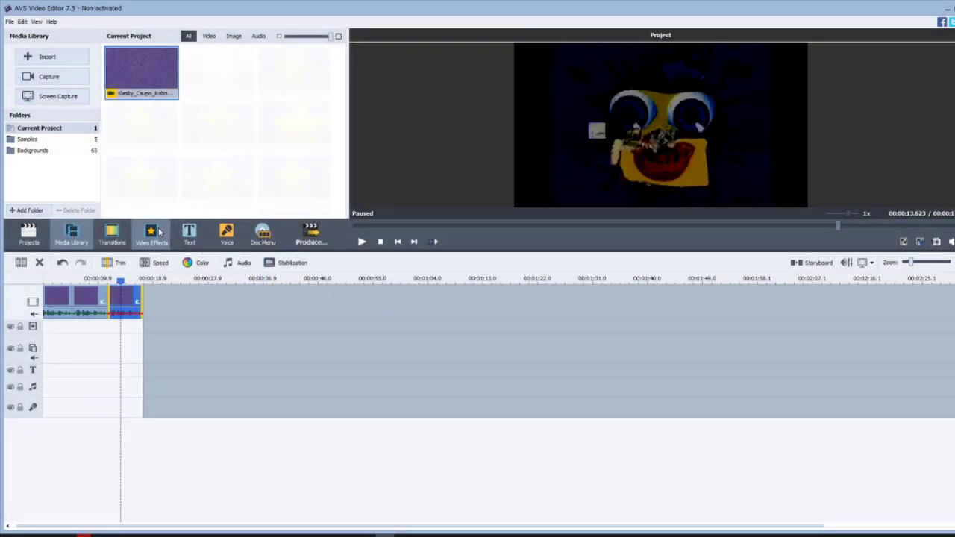
pyautogui.click(246, 206)
pyautogui.scroll(-5, 216, 134)
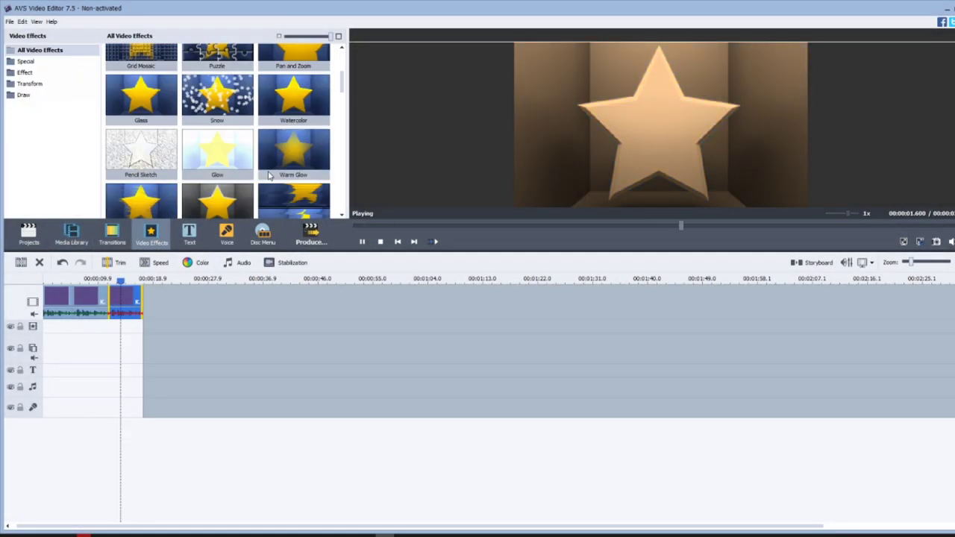
pyautogui.moveTo(217, 71)
pyautogui.mouseDown()
pyautogui.moveTo(133, 312)
pyautogui.moveTo(111, 326)
pyautogui.mouseUp()
pyautogui.moveTo(416, 328); pyautogui.dragTo(142, 325)
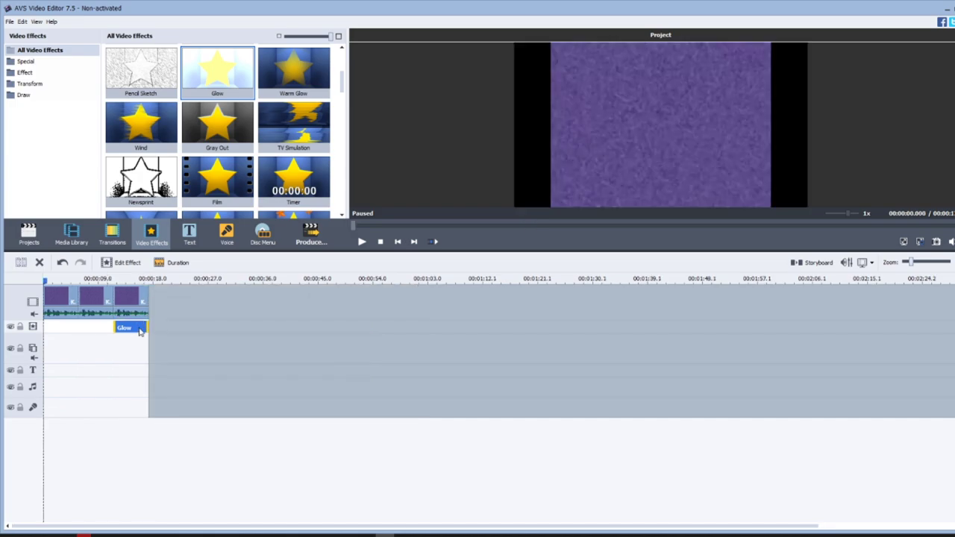
# Set the Glow effect's level to 77 and apply it
pyautogui.rightClick(142, 328)
pyautogui.click(150, 333)
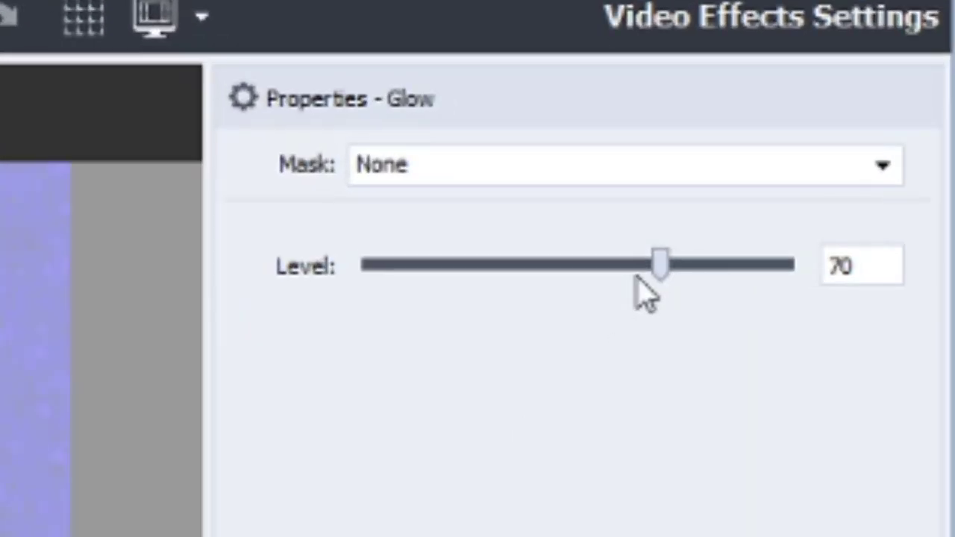
pyautogui.moveTo(660, 267); pyautogui.dragTo(674, 265)
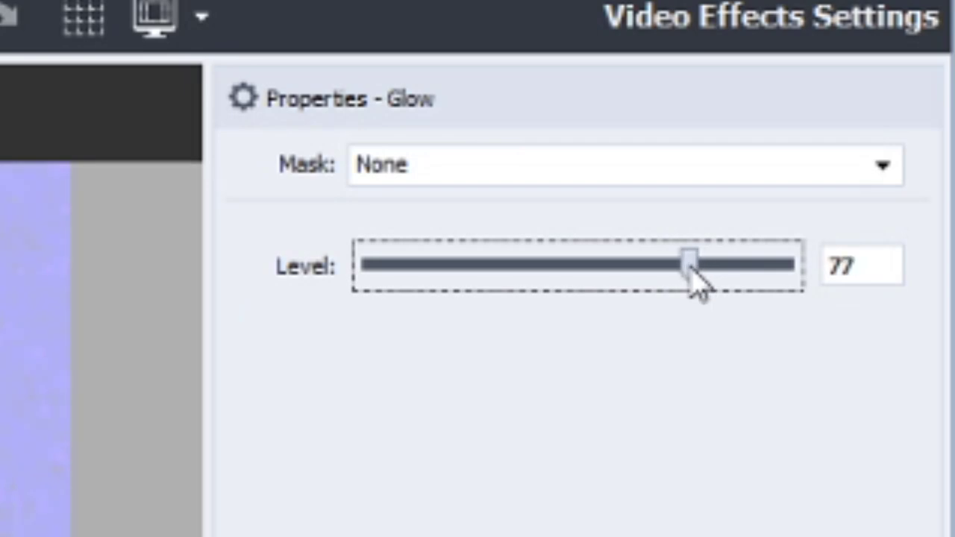
pyautogui.click(610, 423)
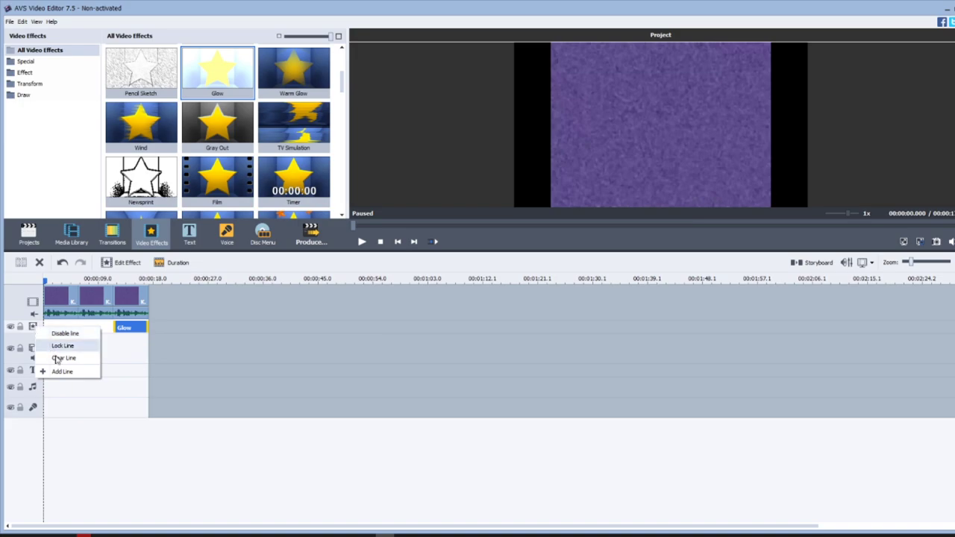
# Add a second video effects line, place the Invert effect under the third clip, and shorten it to the clip's end
pyautogui.click(64, 371)
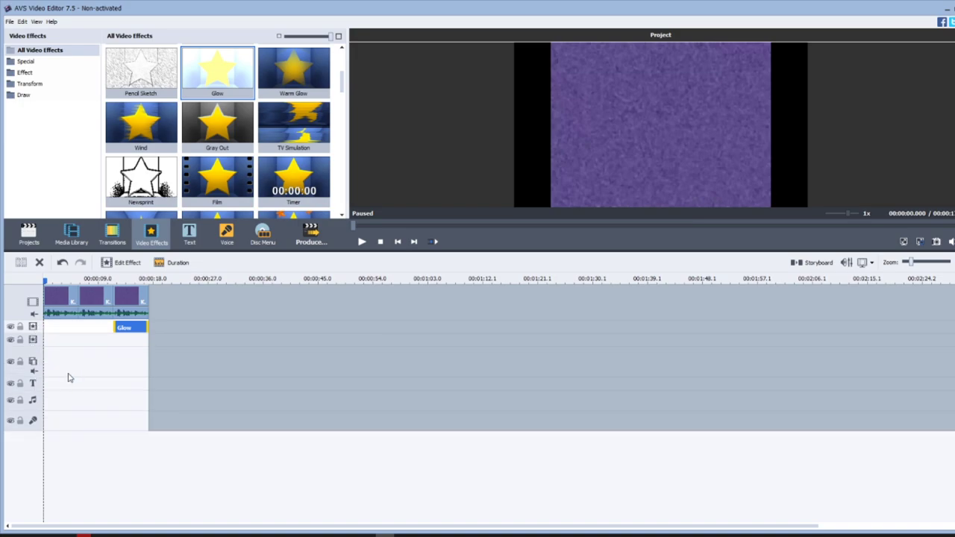
pyautogui.scroll(-10, 197, 187)
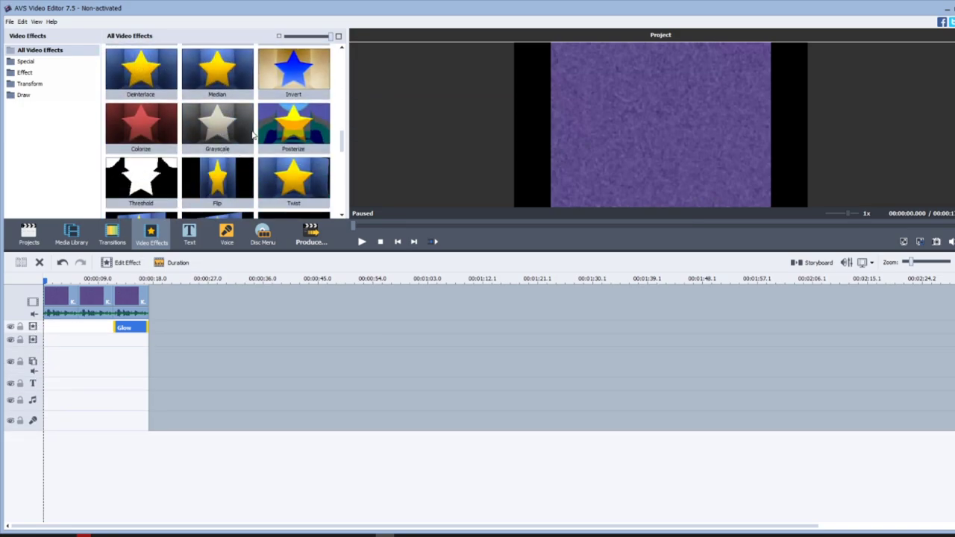
pyautogui.moveTo(306, 89); pyautogui.dragTo(116, 340)
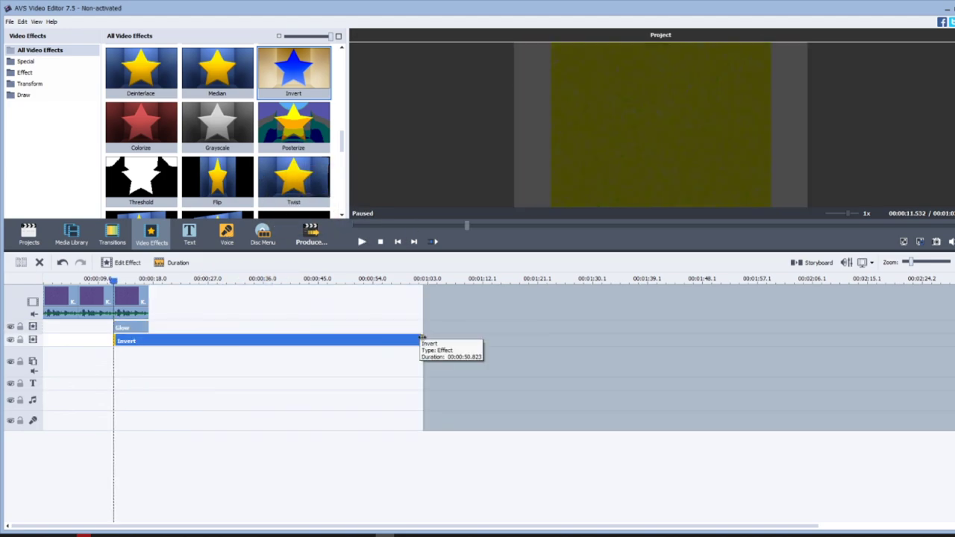
pyautogui.moveTo(422, 340); pyautogui.dragTo(148, 341)
# Add a third video effects line with the Colorize effect under the third clip, shortened to the clip's end
pyautogui.rightClick(44, 344)
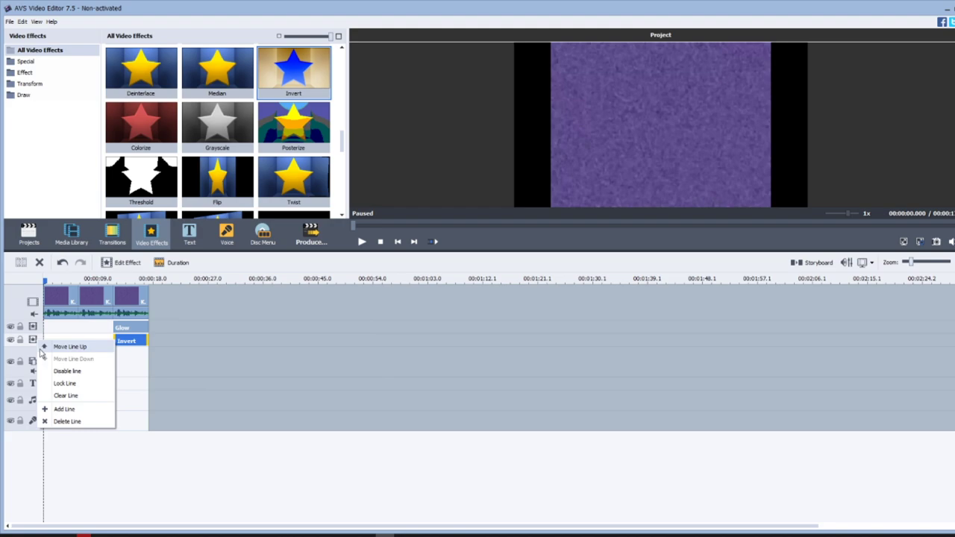
pyautogui.click(61, 409)
pyautogui.moveTo(144, 132); pyautogui.dragTo(119, 354)
pyautogui.moveTo(423, 354); pyautogui.dragTo(149, 344)
# Set the Colorize effect's blue to 255 and red to 0, and apply it
pyautogui.rightClick(133, 354)
pyautogui.click(157, 363)
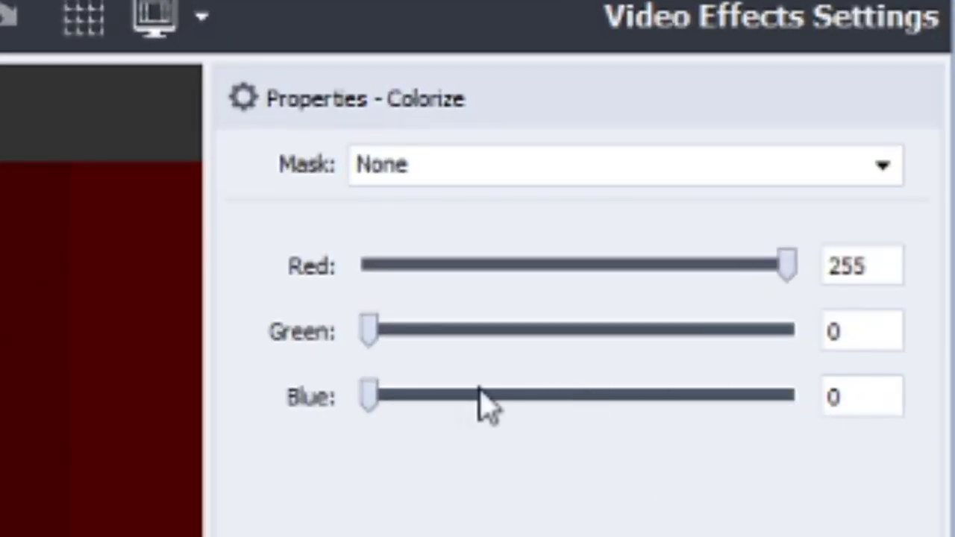
pyautogui.moveTo(385, 403); pyautogui.dragTo(795, 397)
pyautogui.moveTo(782, 277); pyautogui.dragTo(368, 268)
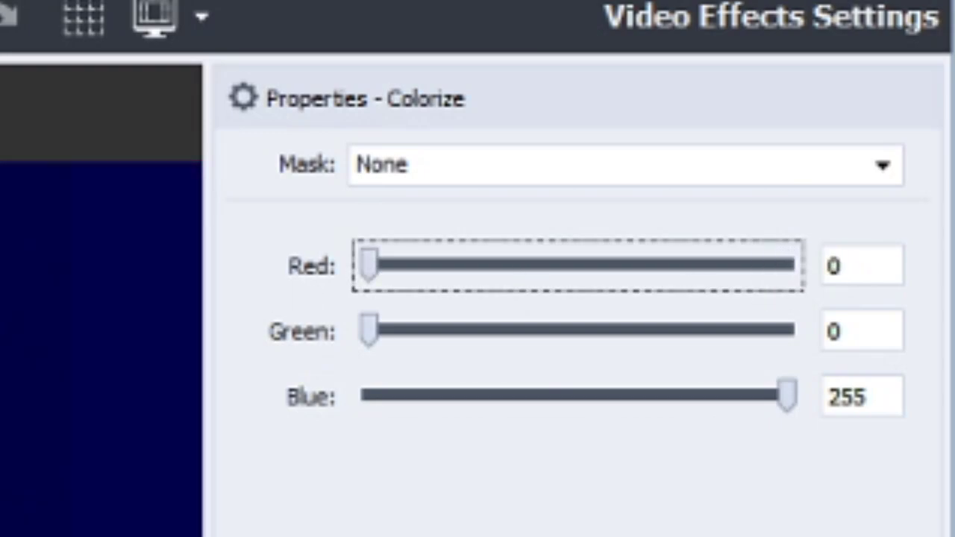
pyautogui.click(620, 437)
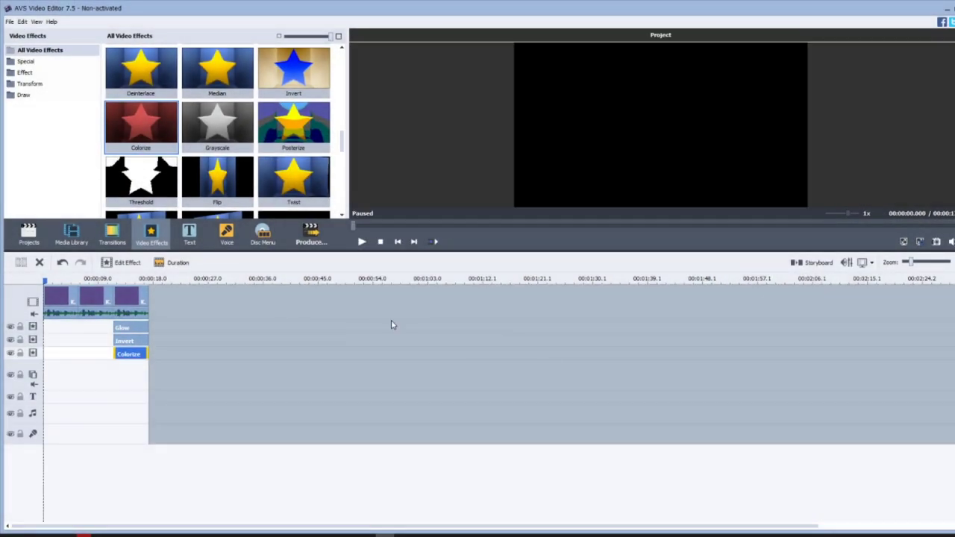
# Add a fourth video effects line with the Wave effect under the third clip, shortened to the clip's end
pyautogui.rightClick(39, 354)
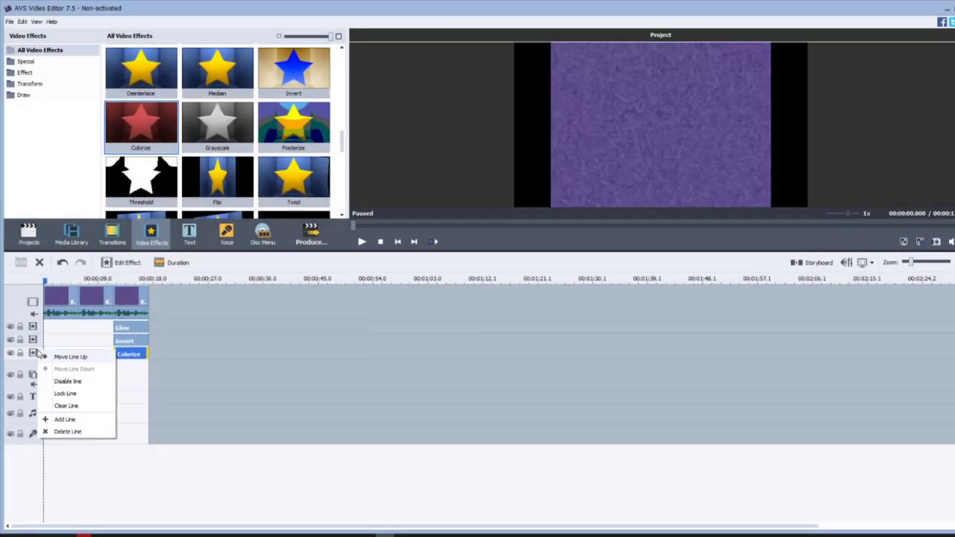
pyautogui.click(67, 419)
pyautogui.scroll(-5, 239, 173)
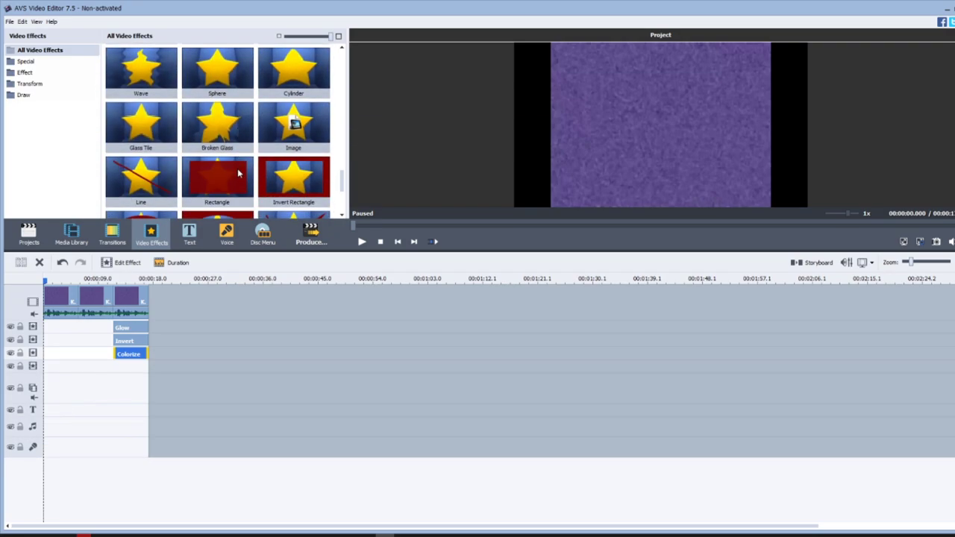
pyautogui.moveTo(162, 77); pyautogui.dragTo(131, 367)
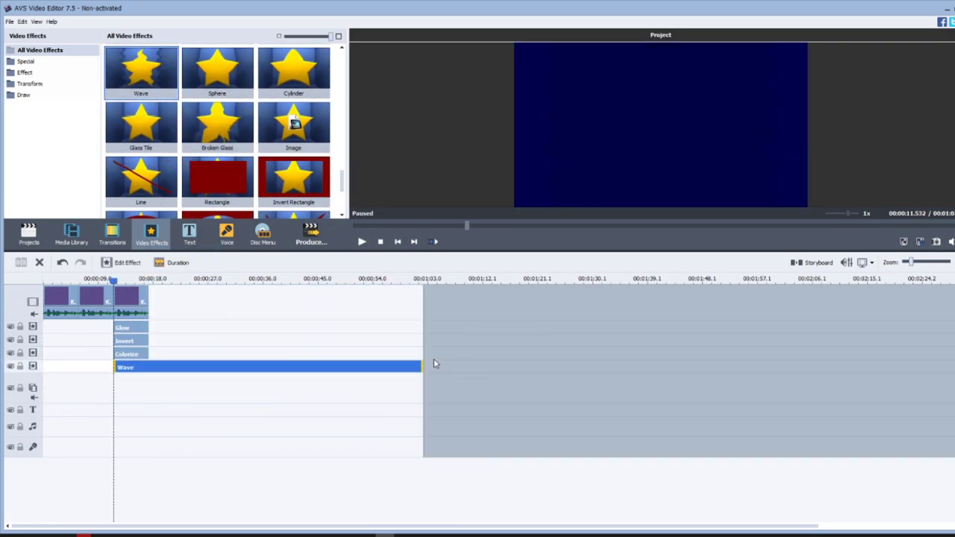
pyautogui.click(423, 367)
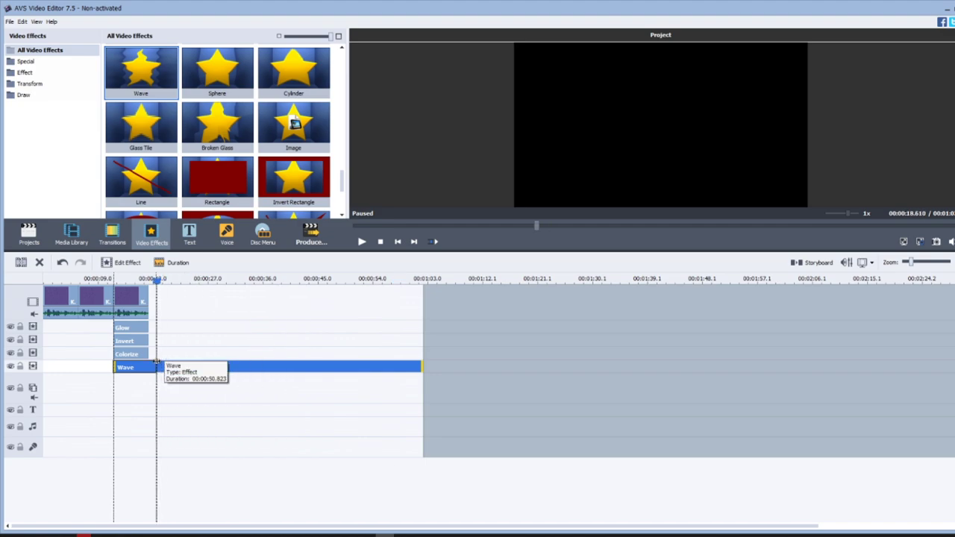
pyautogui.moveTo(148, 365); pyautogui.dragTo(148, 365)
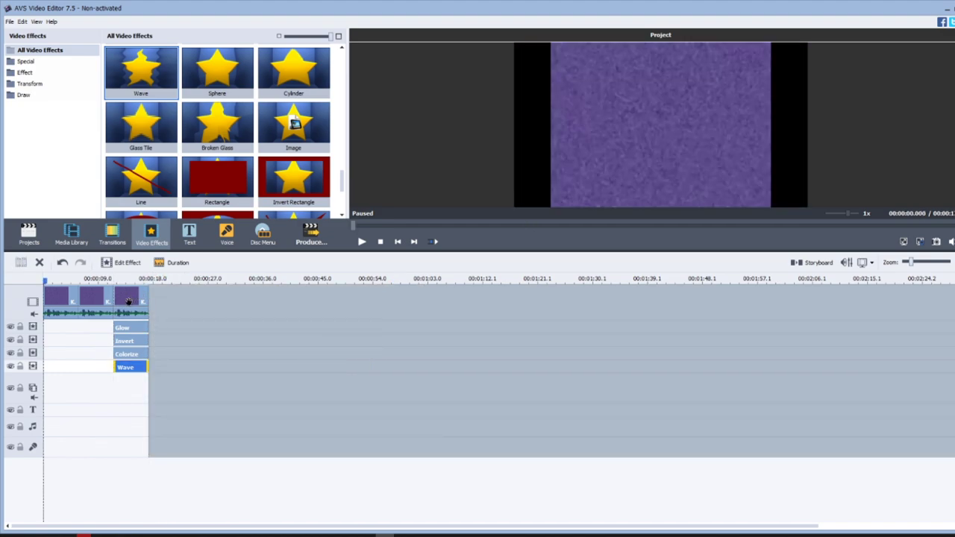
# Place the library video's audio on the music line under the third clip and apply Pitch Shift to it
pyautogui.click(72, 235)
pyautogui.moveTo(145, 96); pyautogui.dragTo(116, 425)
pyautogui.rightClick(124, 427)
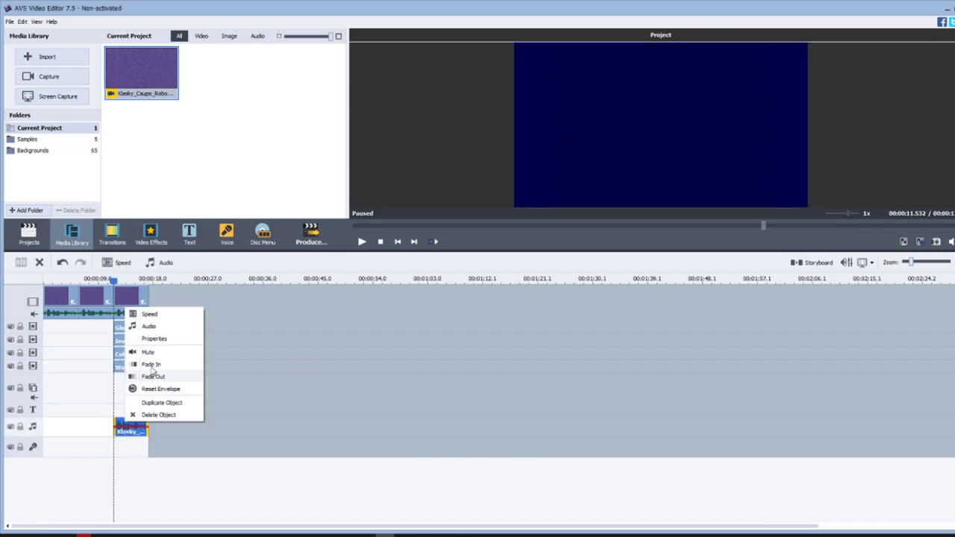
pyautogui.click(156, 327)
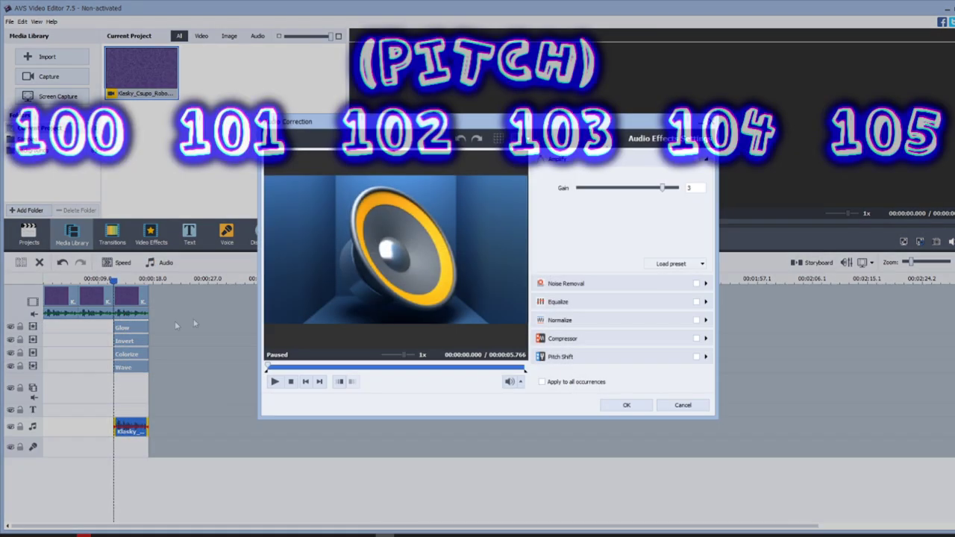
pyautogui.click(563, 356)
pyautogui.click(629, 403)
# Place a second audio copy on the voice line under the third clip and apply Pitch Shift to it
pyautogui.moveTo(134, 89); pyautogui.dragTo(119, 445)
pyautogui.rightClick(123, 444)
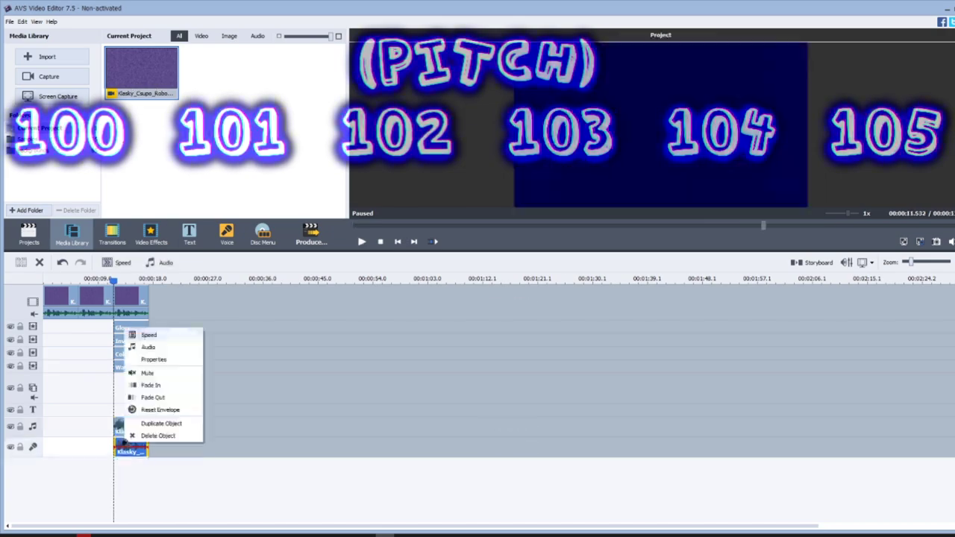
pyautogui.click(149, 348)
pyautogui.click(578, 355)
pyautogui.click(626, 405)
# Add another audio line, place a third audio copy under the third clip, and set its Pitch Shift rate to 102
pyautogui.rightClick(35, 447)
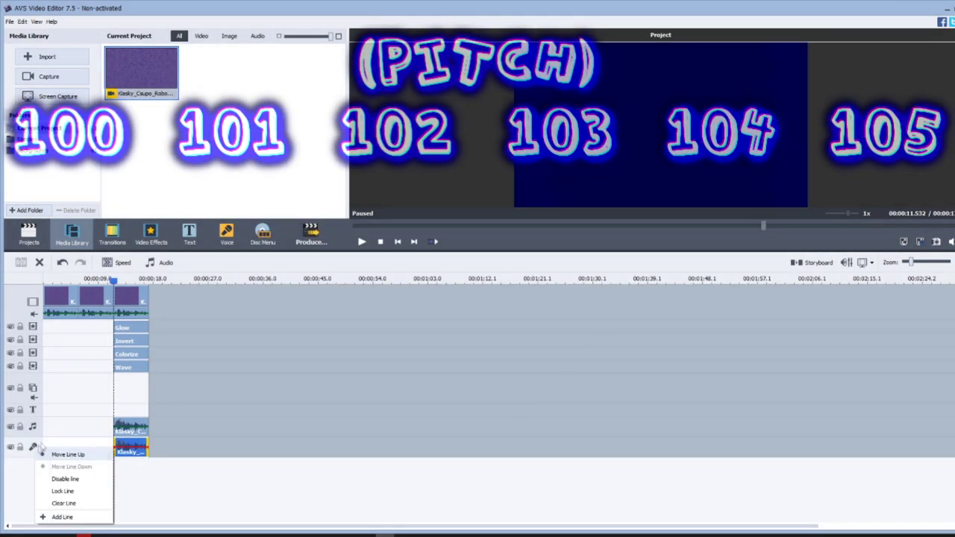
pyautogui.click(59, 516)
pyautogui.moveTo(134, 90); pyautogui.dragTo(121, 466)
pyautogui.rightClick(121, 469)
pyautogui.click(165, 375)
pyautogui.click(654, 354)
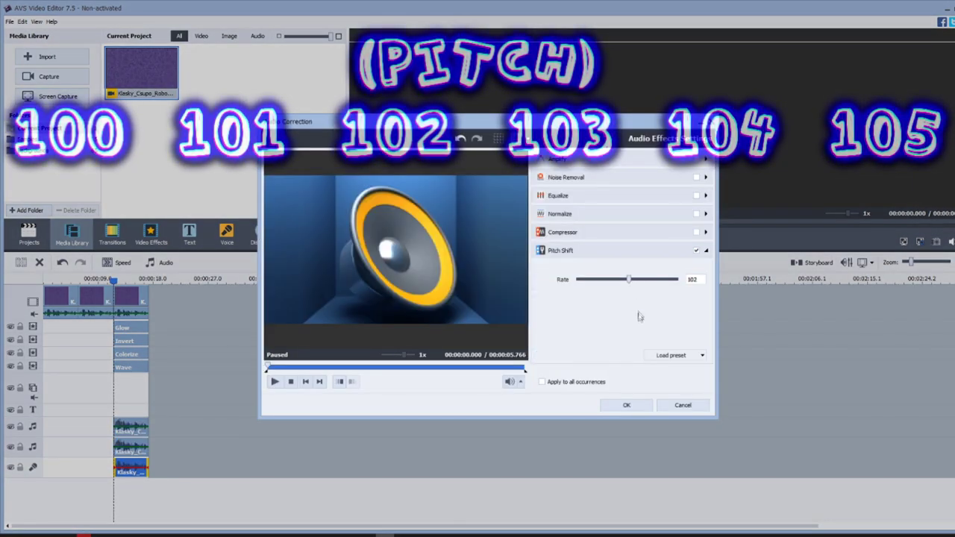
pyautogui.click(626, 406)
# Add another audio line, place a fourth audio copy under the third clip, and apply Pitch Shift to it
pyautogui.rightClick(36, 466)
pyautogui.click(64, 444)
pyautogui.moveTo(133, 89); pyautogui.dragTo(127, 486)
pyautogui.rightClick(123, 489)
pyautogui.click(164, 396)
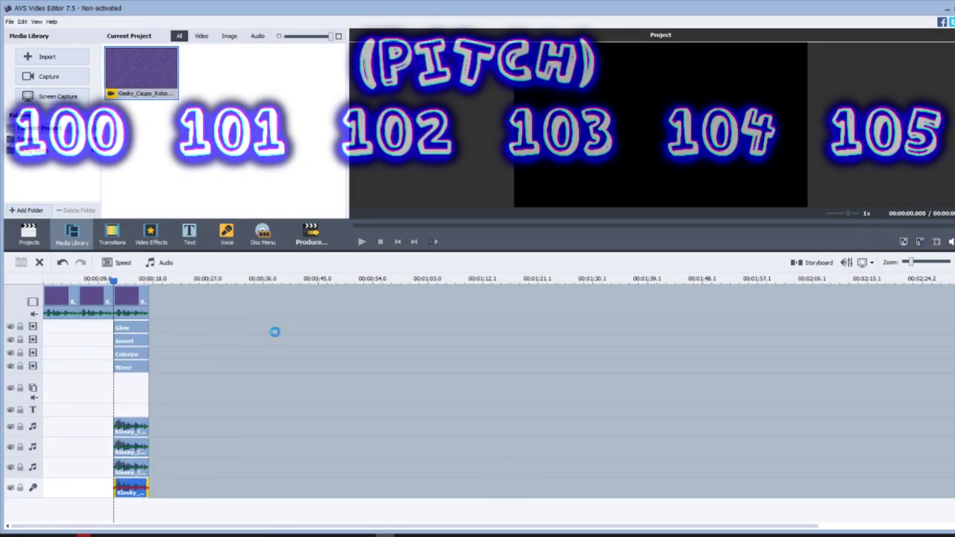
pyautogui.click(632, 355)
pyautogui.click(626, 405)
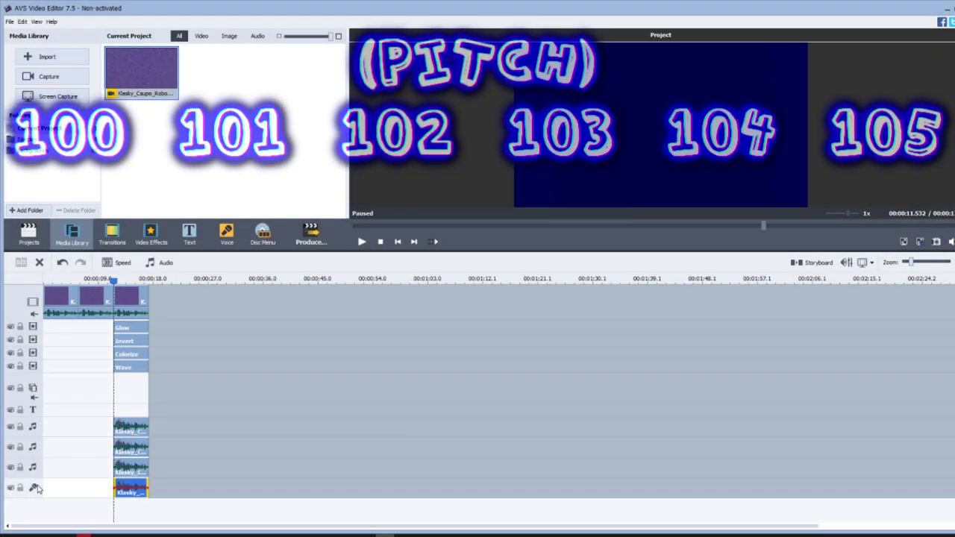
# Add another audio line, place a fifth audio copy under the third clip, and set its Pitch Shift rate to about 106
pyautogui.rightClick(36, 488)
pyautogui.click(64, 465)
pyautogui.moveTo(133, 90); pyautogui.dragTo(121, 506)
pyautogui.rightClick(121, 507)
pyautogui.click(161, 415)
pyautogui.click(627, 354)
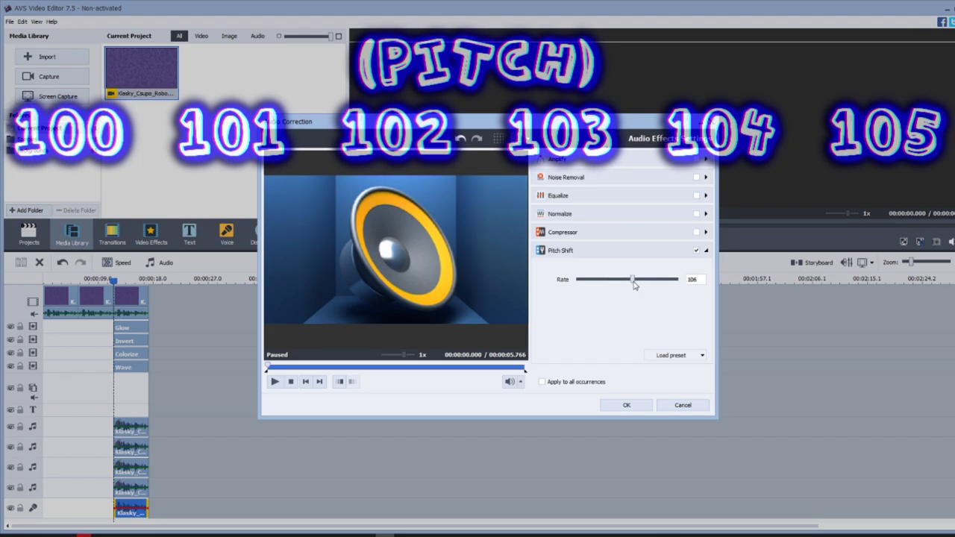
pyautogui.click(627, 405)
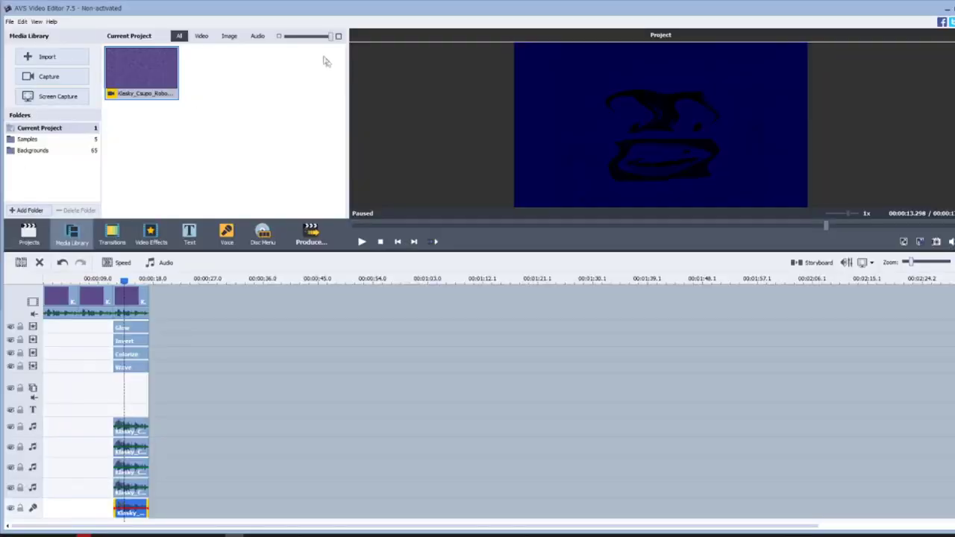
# Append a fourth copy of the logo clip to the video line and set its Hue to -75
pyautogui.moveTo(146, 75); pyautogui.dragTo(167, 300)
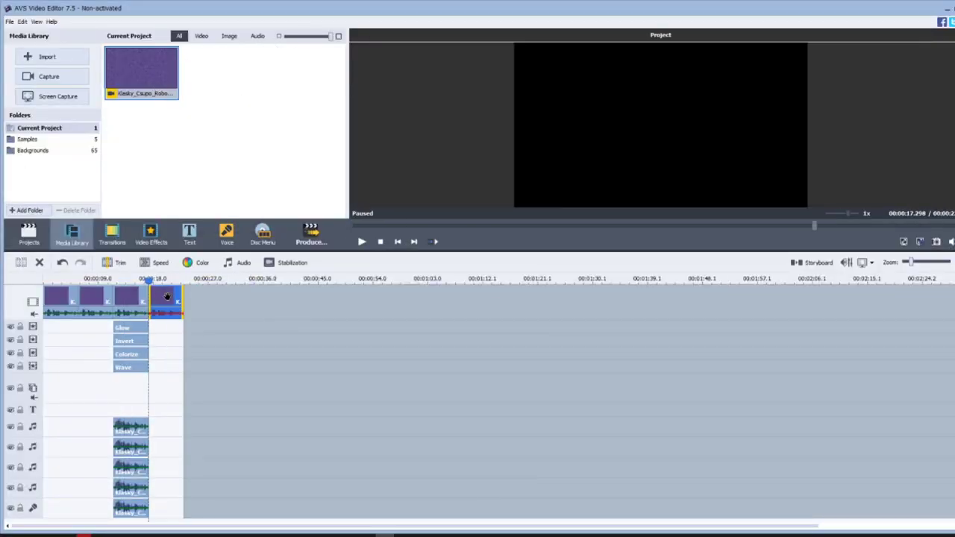
pyautogui.rightClick(170, 300)
pyautogui.click(192, 365)
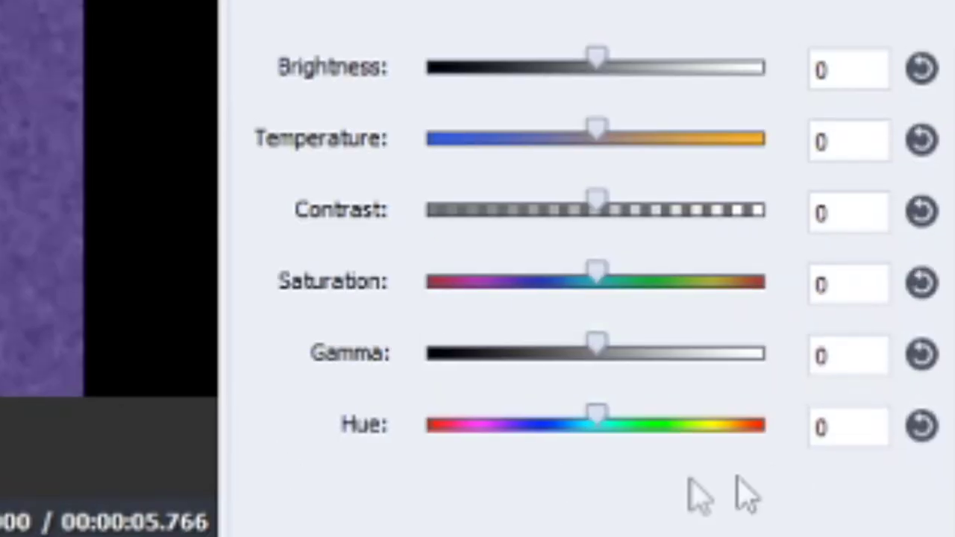
pyautogui.doubleClick(699, 338)
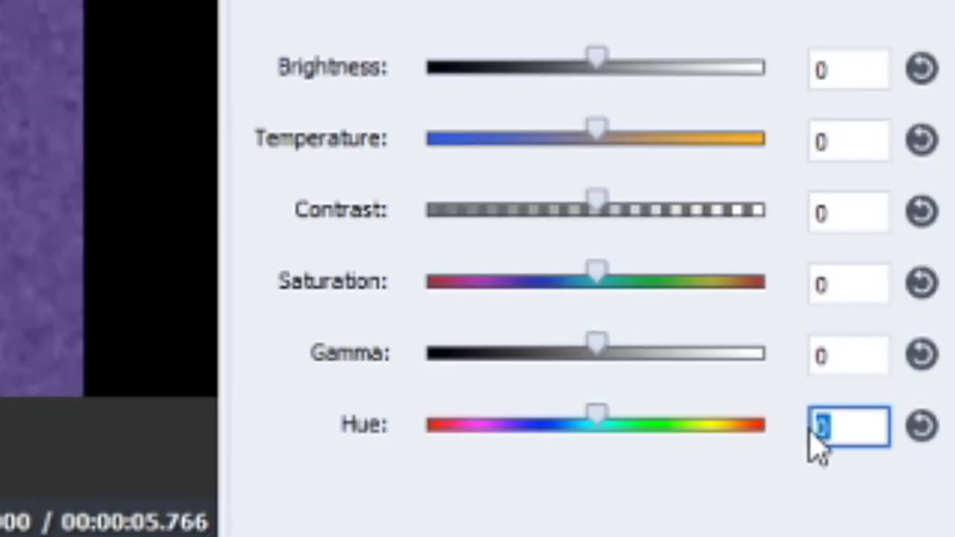
pyautogui.write('-75')
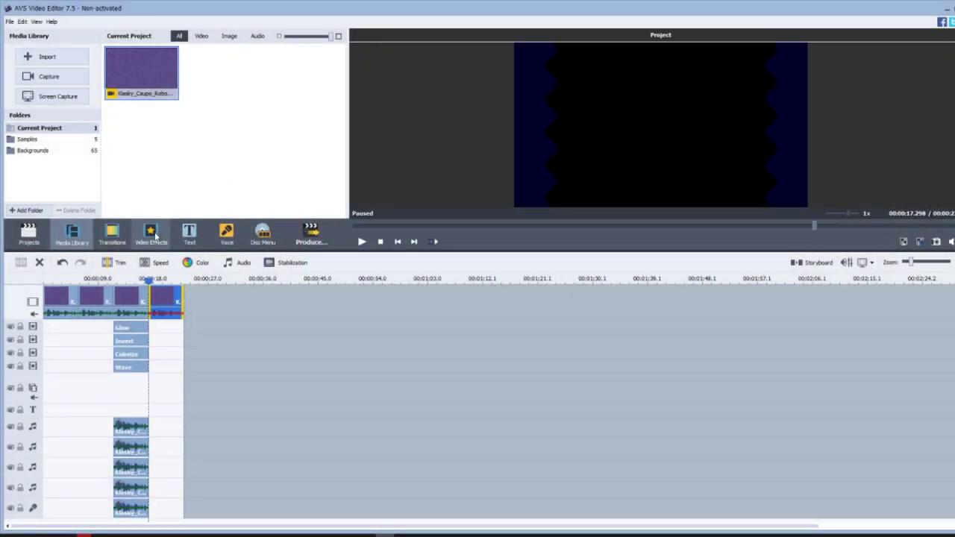
# Add the Flip effect on the first effects line under the fourth clip and trim it to the clip's end
pyautogui.click(152, 235)
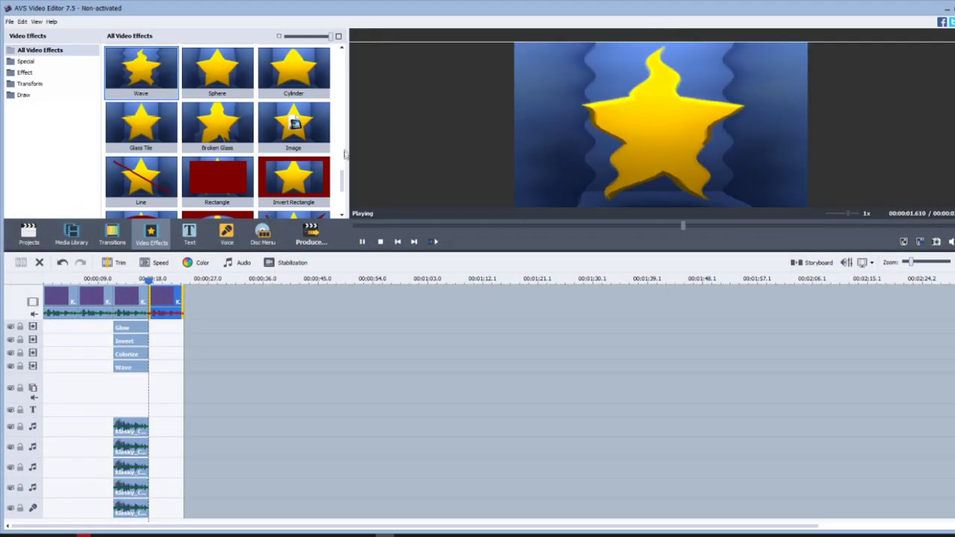
pyautogui.moveTo(343, 189); pyautogui.dragTo(353, 164)
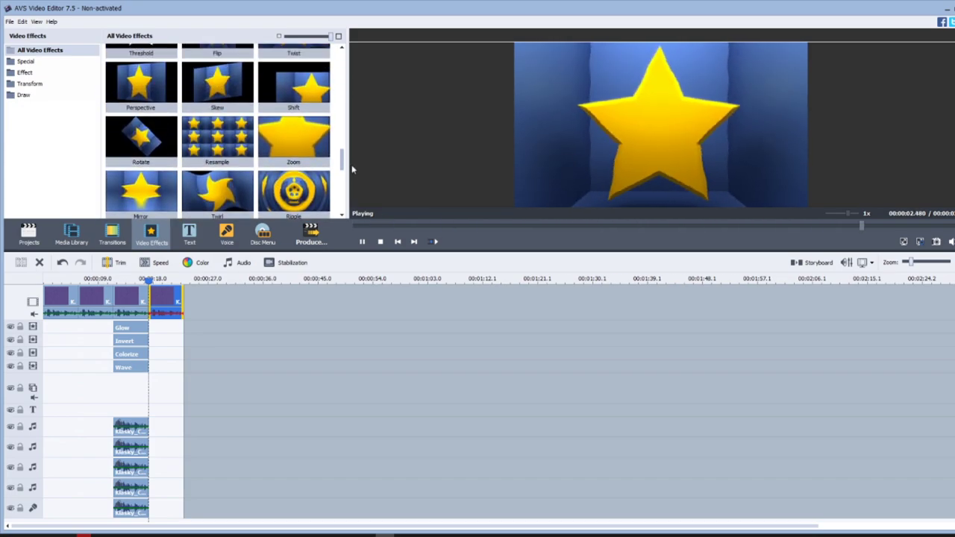
pyautogui.moveTo(217, 71); pyautogui.dragTo(439, 326)
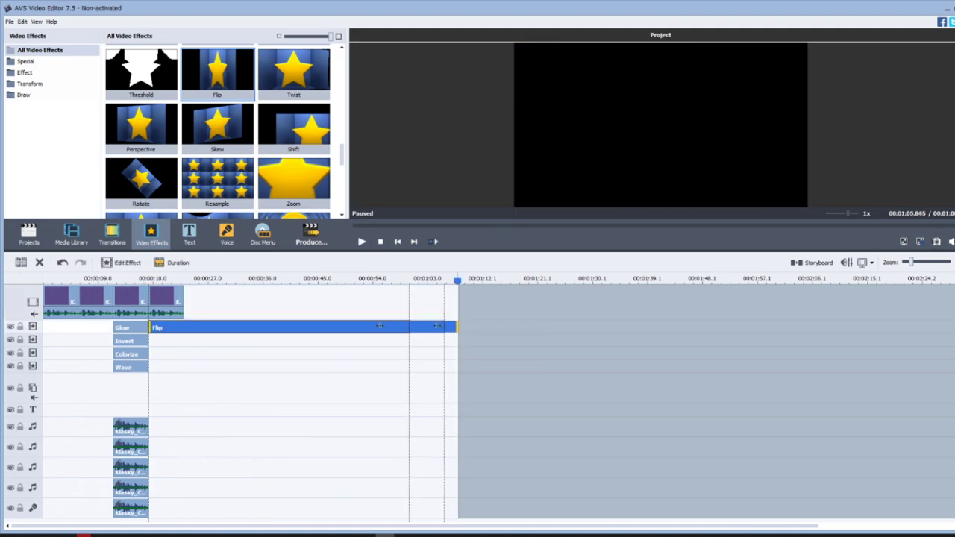
pyautogui.moveTo(184, 329); pyautogui.dragTo(186, 329)
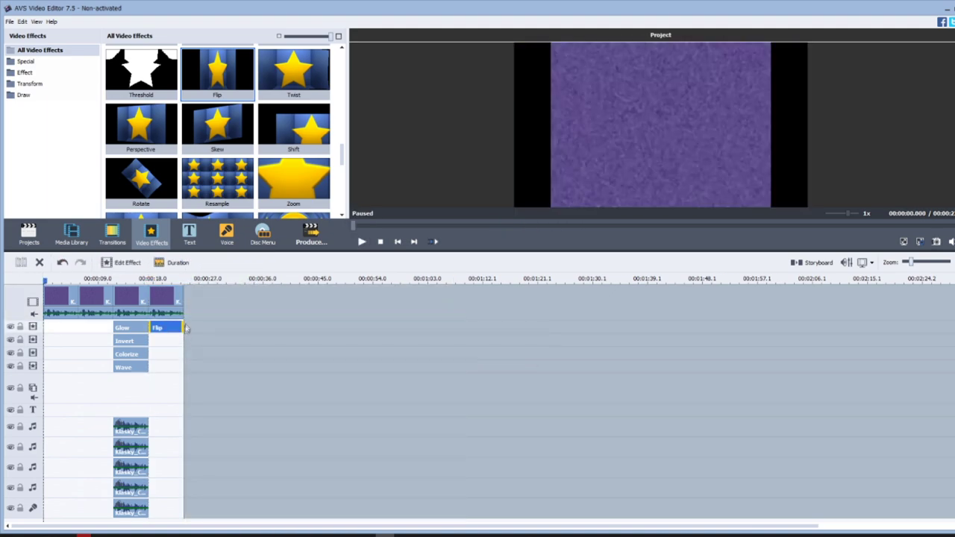
# Set the fourth clip's Pitch Shift rate to 140 and place an audio copy under it on the first audio line
pyautogui.click(160, 277)
pyautogui.rightClick(166, 295)
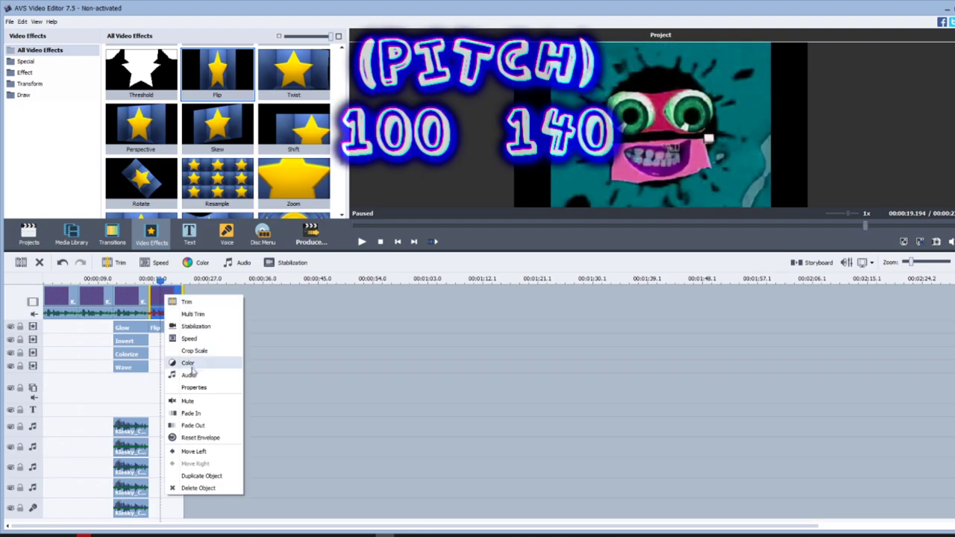
pyautogui.click(191, 374)
pyautogui.click(611, 355)
pyautogui.moveTo(614, 279); pyautogui.dragTo(659, 286)
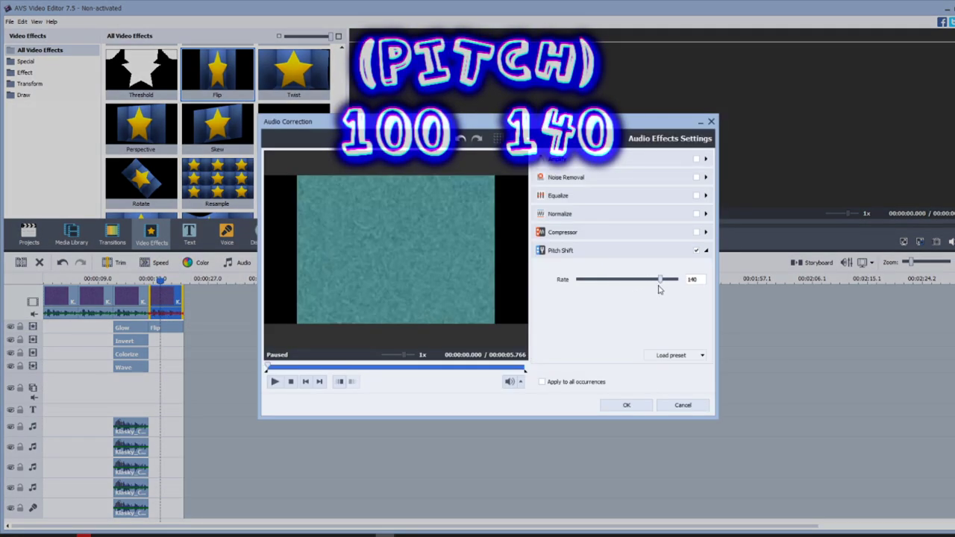
pyautogui.click(626, 405)
pyautogui.click(72, 234)
pyautogui.moveTo(141, 73); pyautogui.dragTo(154, 429)
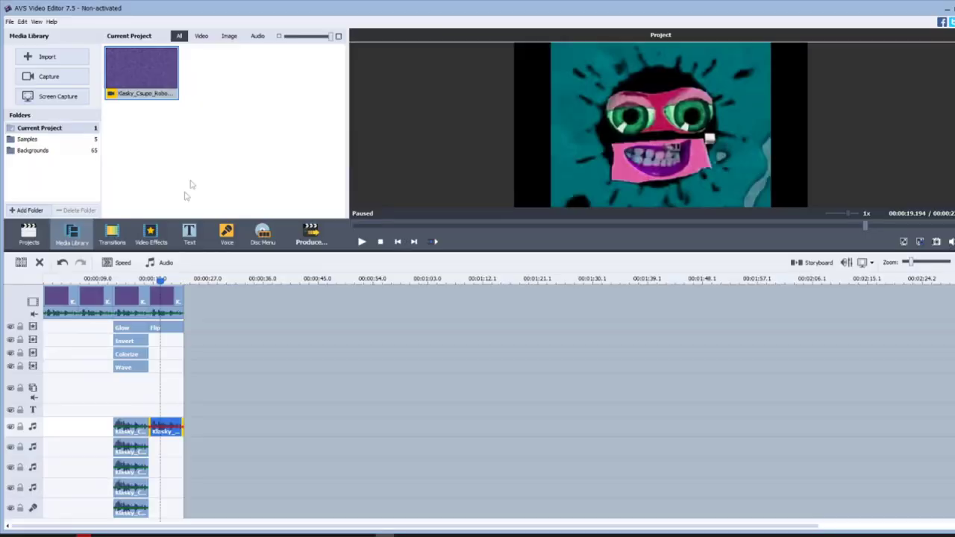
# Append a fifth copy of the logo clip and add a Color Exchange effect spanning it on the first effects line
pyautogui.moveTo(178, 94); pyautogui.dragTo(208, 303)
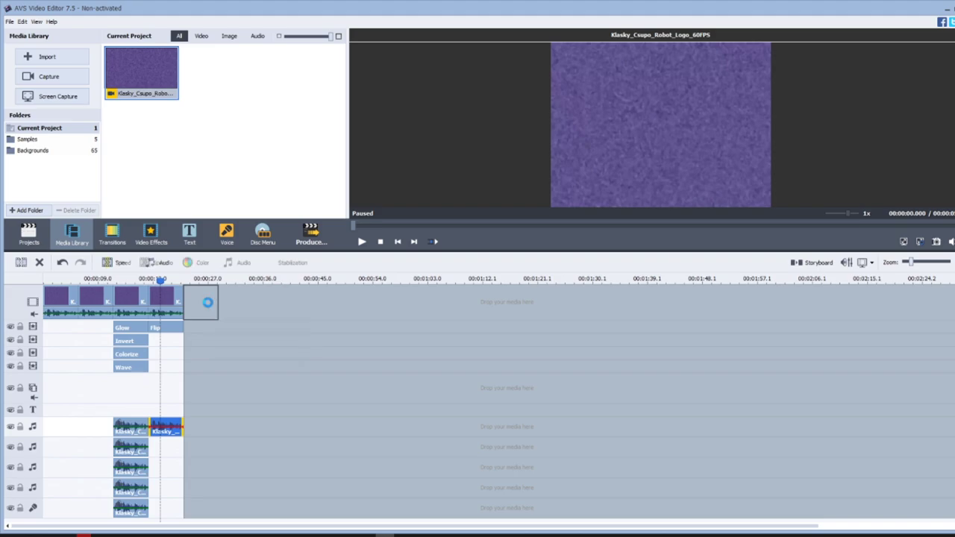
pyautogui.click(193, 279)
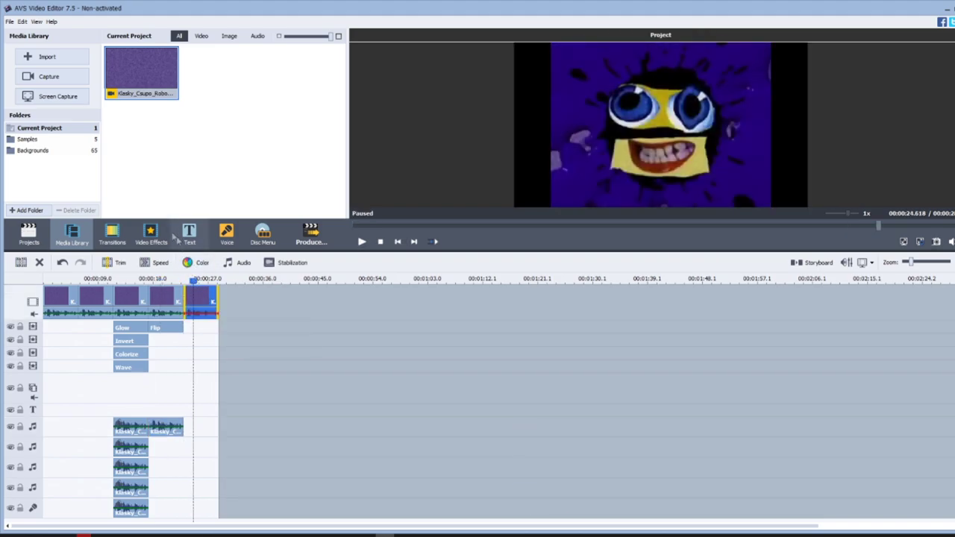
pyautogui.click(151, 232)
pyautogui.scroll(-5, 279, 168)
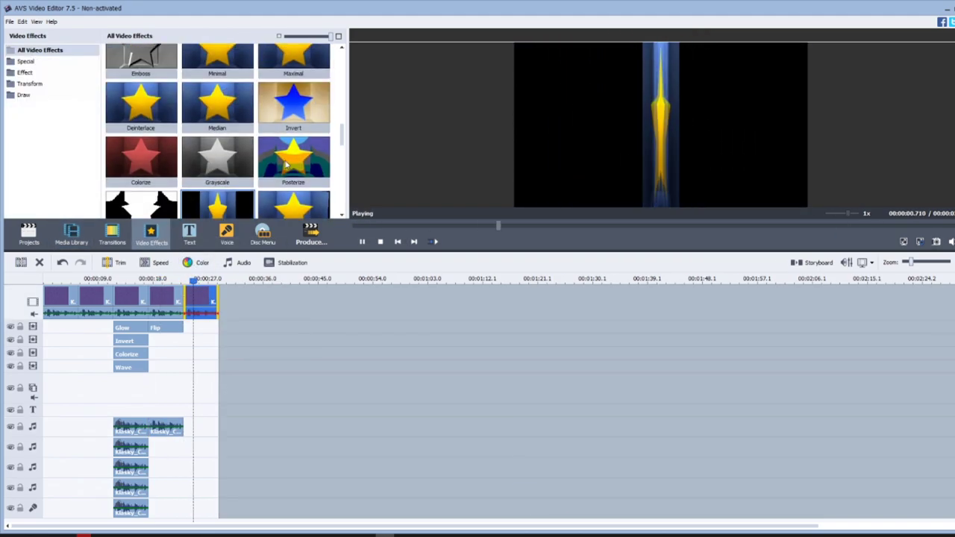
pyautogui.moveTo(217, 180); pyautogui.dragTo(219, 315)
pyautogui.click(229, 311)
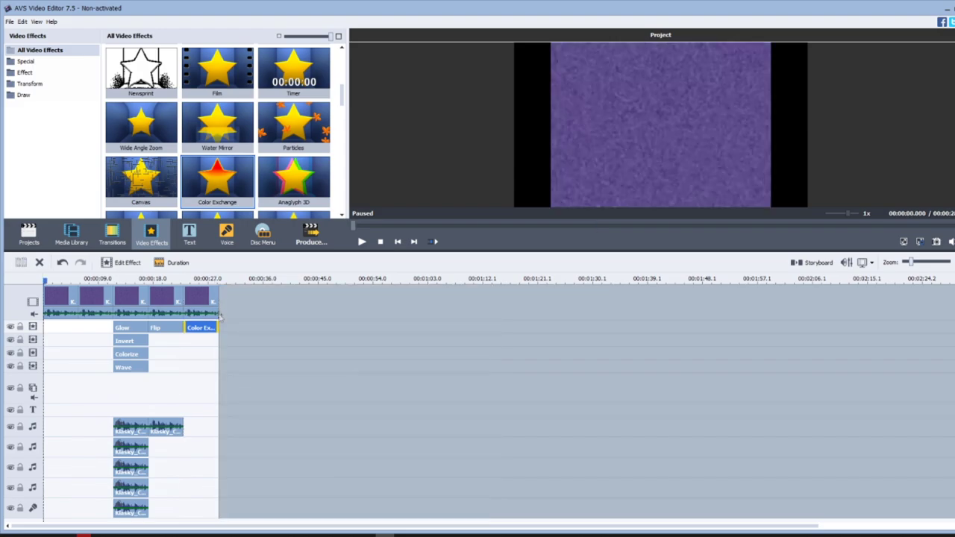
# Set the fifth clip's Hue to about 91
pyautogui.rightClick(220, 312)
pyautogui.click(241, 365)
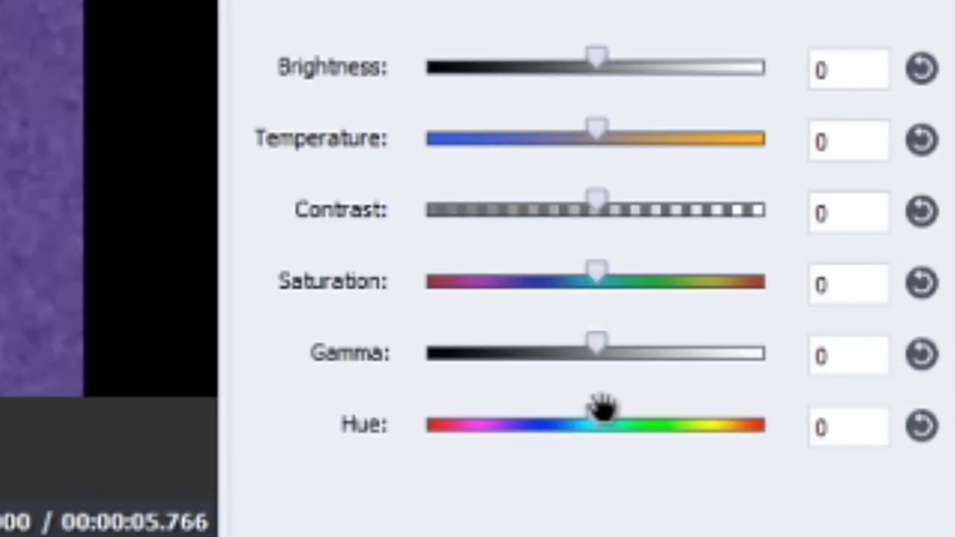
pyautogui.moveTo(601, 410); pyautogui.dragTo(698, 411)
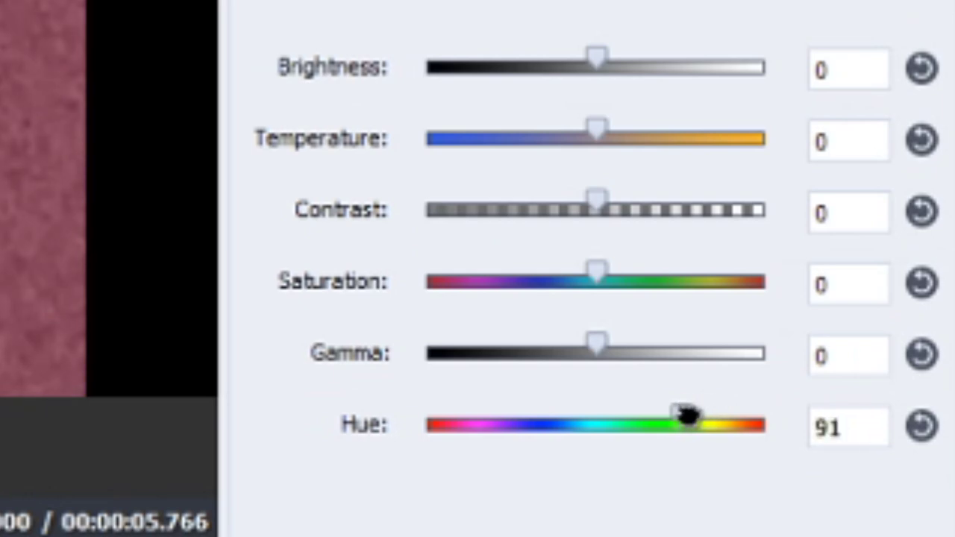
pyautogui.doubleClick(855, 427)
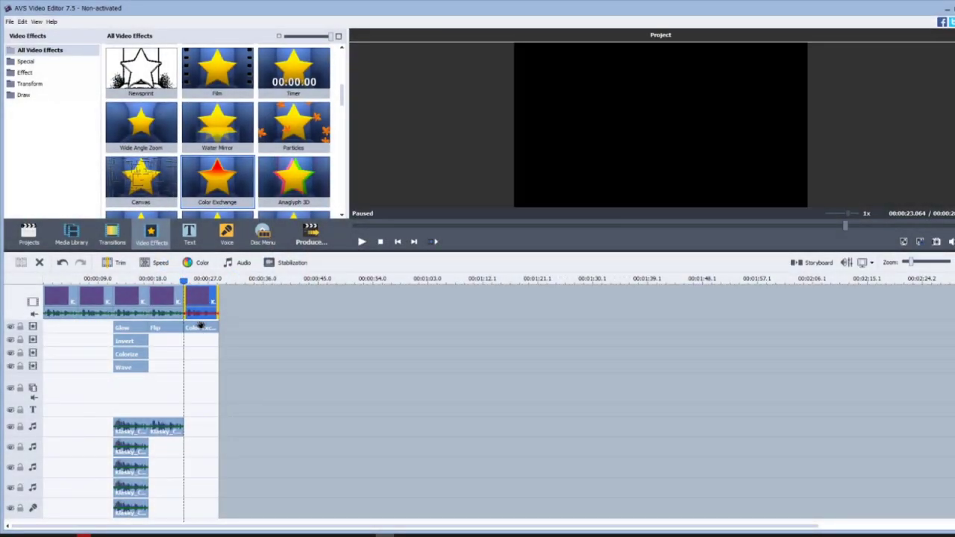
# Configure the Color Exchange effect with black as Color 1 and light pink as Color 2
pyautogui.rightClick(214, 327)
pyautogui.click(218, 333)
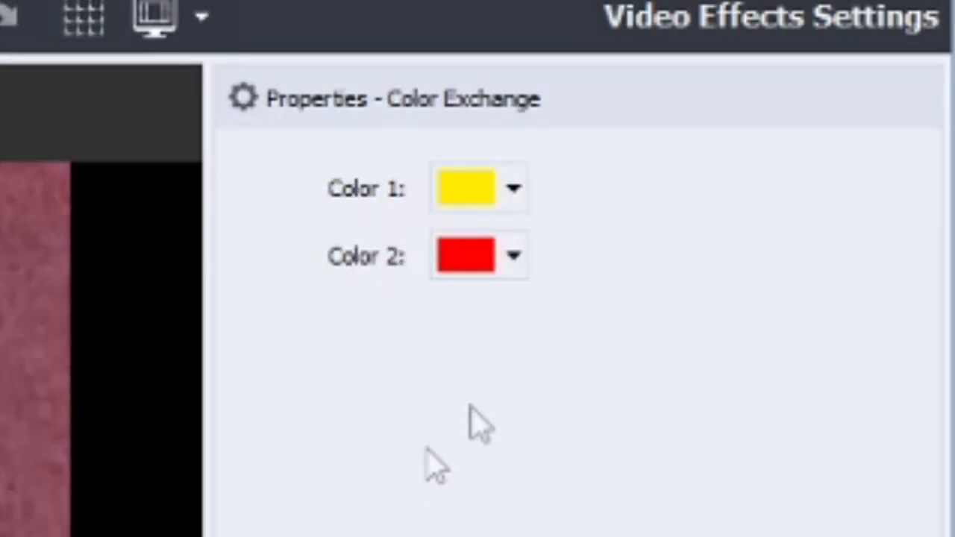
pyautogui.click(512, 192)
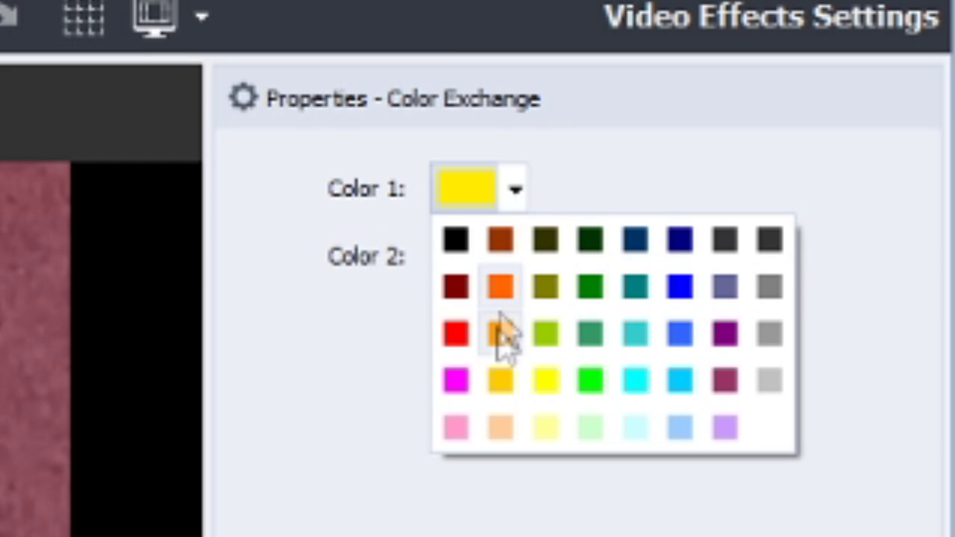
pyautogui.click(455, 238)
pyautogui.click(515, 257)
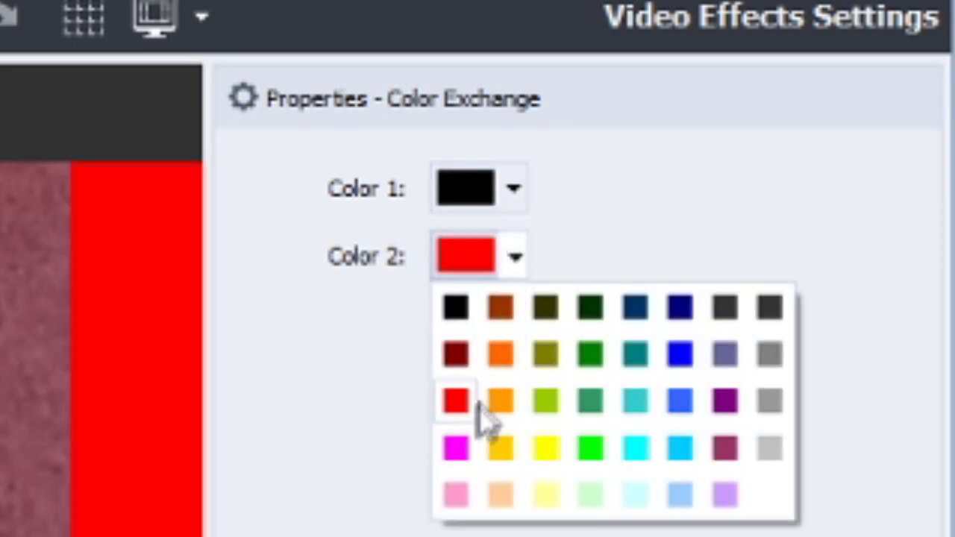
pyautogui.click(456, 494)
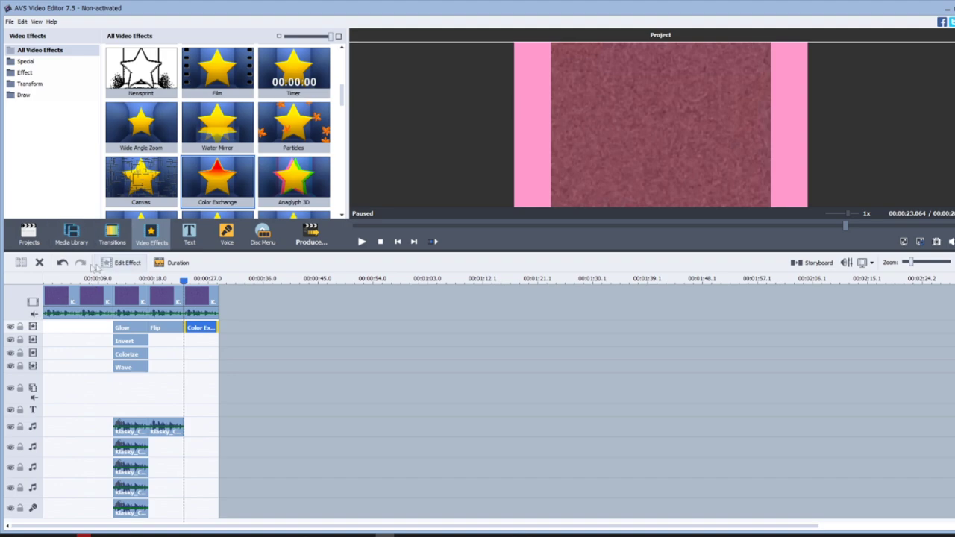
# Place an audio copy under the fifth clip on the first audio line and set the fifth video clip's Pitch Shift rate to 80
pyautogui.click(71, 236)
pyautogui.moveTo(141, 71); pyautogui.dragTo(187, 437)
pyautogui.rightClick(200, 307)
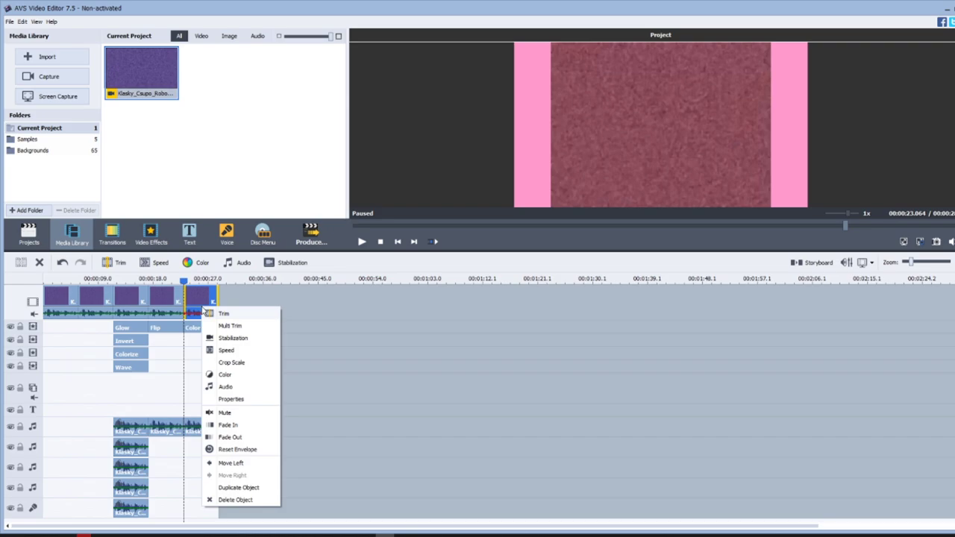
pyautogui.click(225, 386)
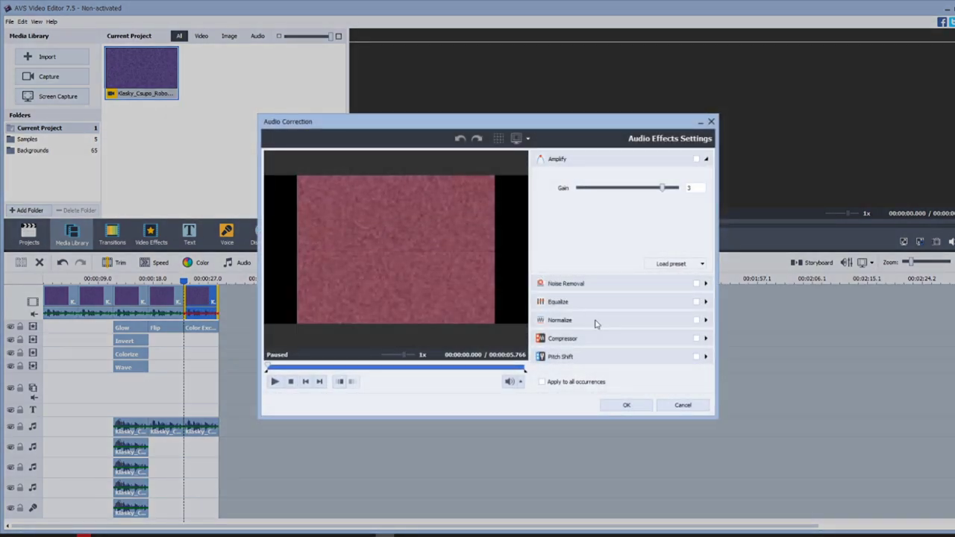
pyautogui.click(581, 358)
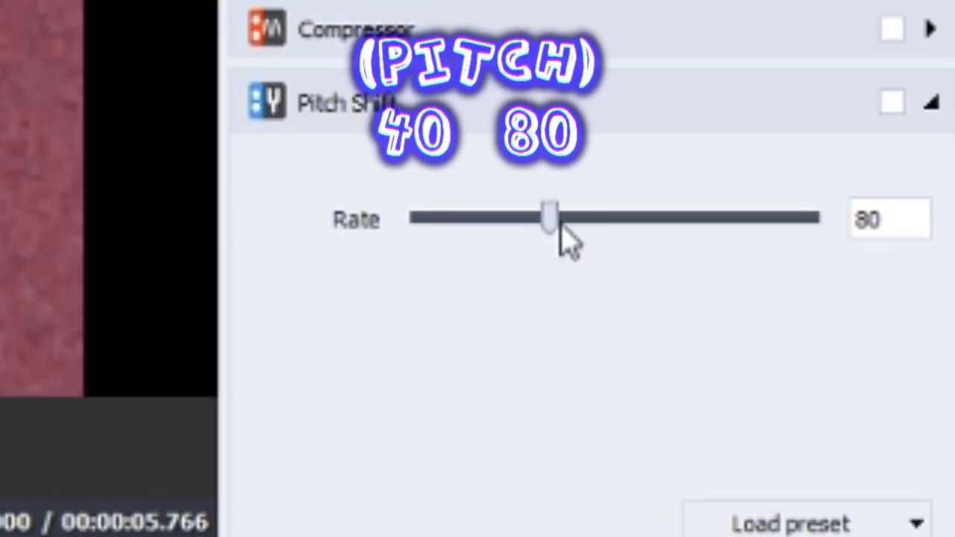
pyautogui.moveTo(562, 224); pyautogui.dragTo(545, 239)
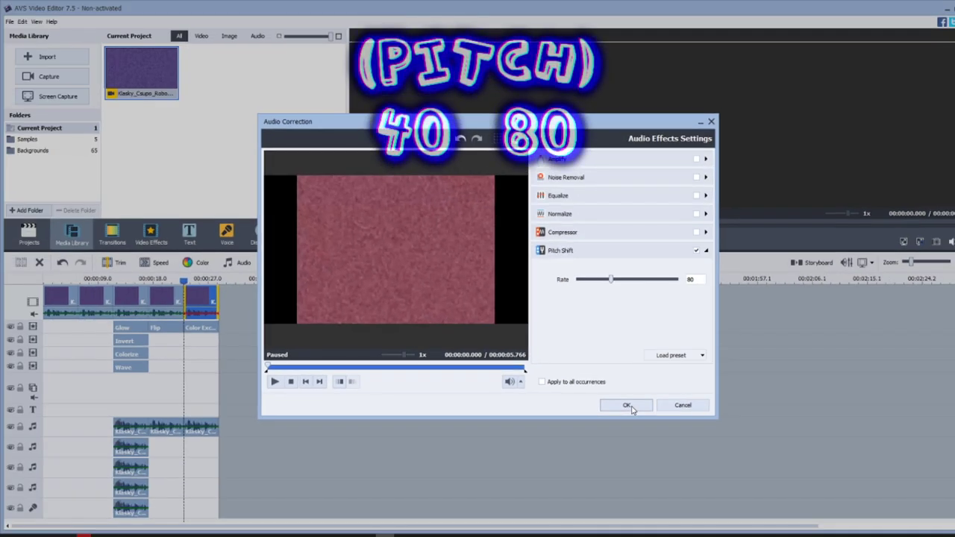
pyautogui.click(633, 408)
# Apply Pitch Shift to the audio copy under the fifth clip
pyautogui.rightClick(199, 426)
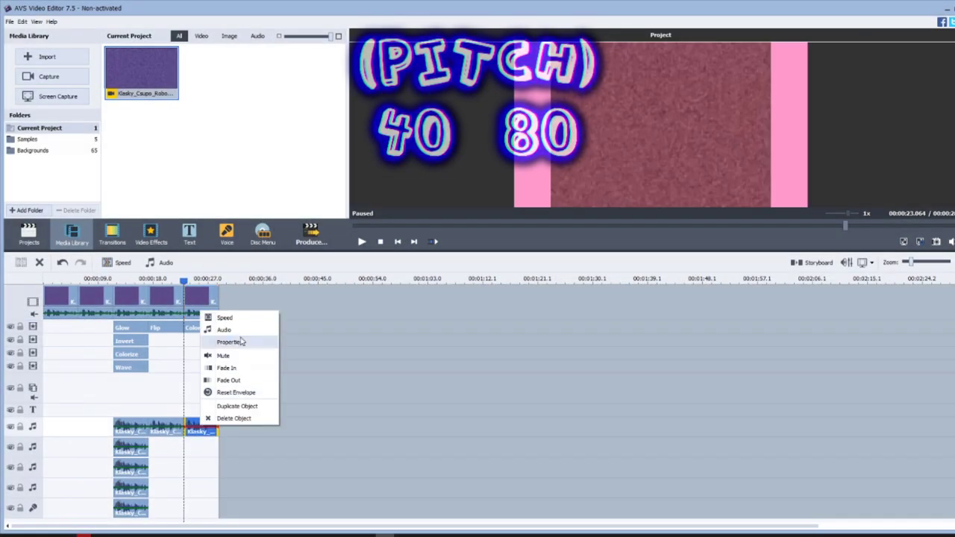
pyautogui.click(227, 331)
pyautogui.click(628, 357)
pyautogui.click(627, 405)
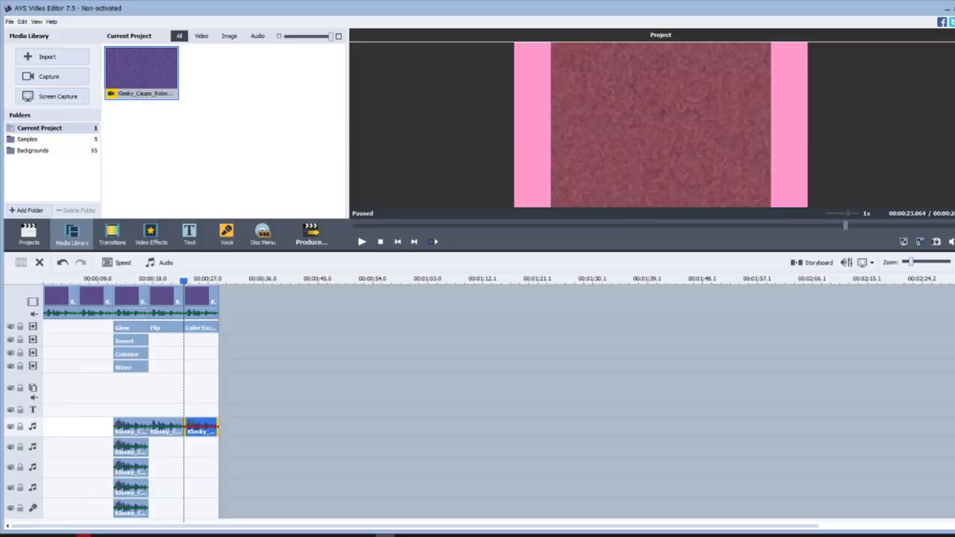
# Append a sixth copy of the logo clip and add a Resample effect trimmed to its length on the first effects line
pyautogui.moveTo(157, 93); pyautogui.dragTo(234, 297)
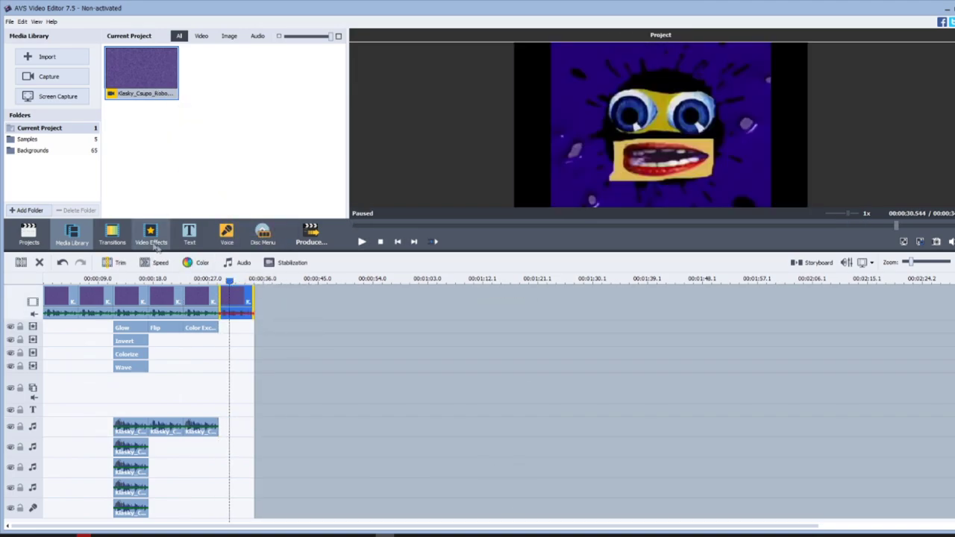
pyautogui.click(150, 235)
pyautogui.moveTo(341, 114); pyautogui.dragTo(342, 143)
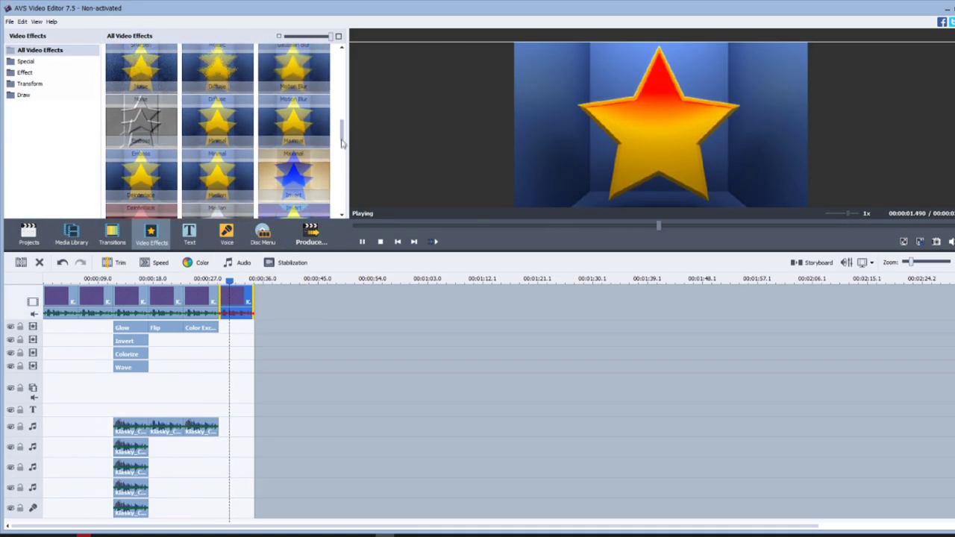
pyautogui.moveTo(229, 211); pyautogui.dragTo(228, 329)
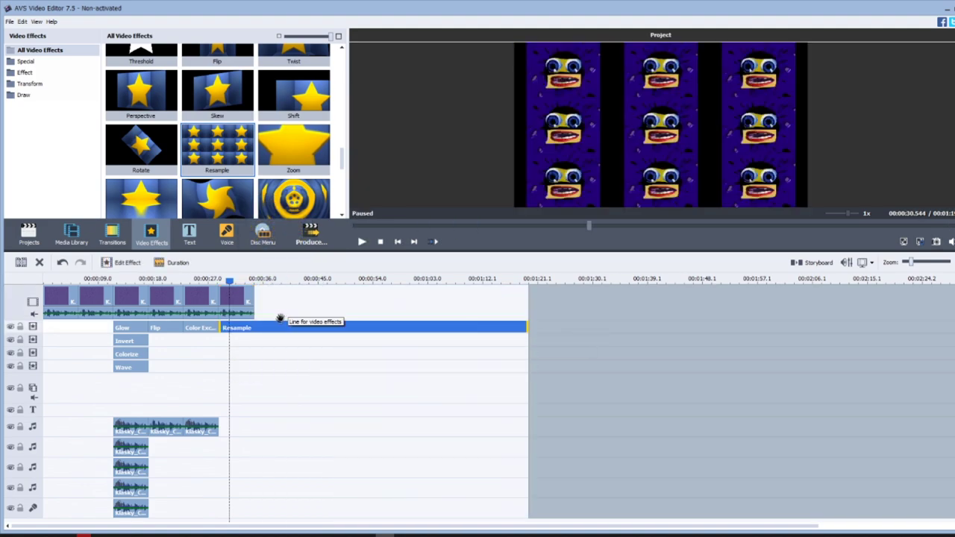
pyautogui.moveTo(528, 327); pyautogui.dragTo(255, 326)
# Add Wave effects on the second and third effects lines under the sixth clip, each trimmed to the clip's end
pyautogui.scroll(-3, 217, 149)
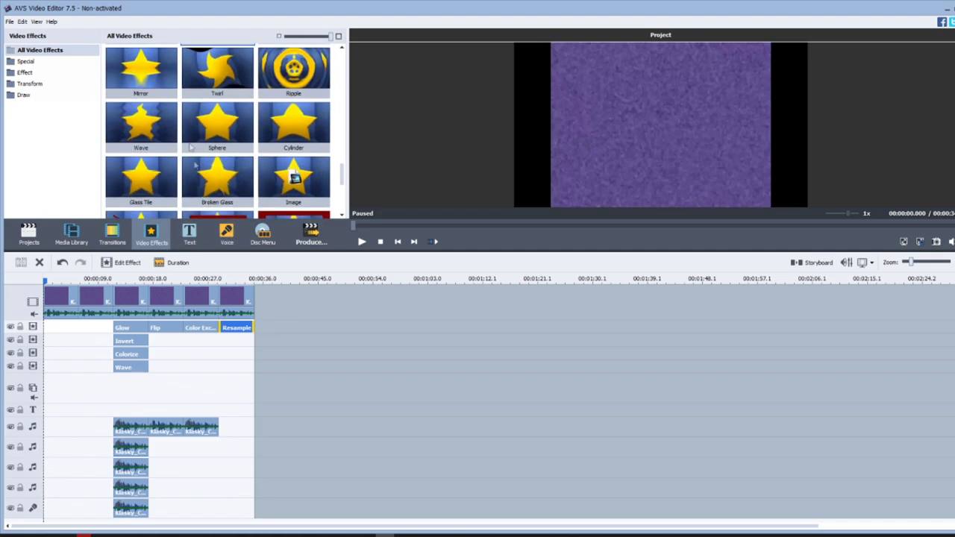
pyautogui.moveTo(141, 127); pyautogui.dragTo(219, 340)
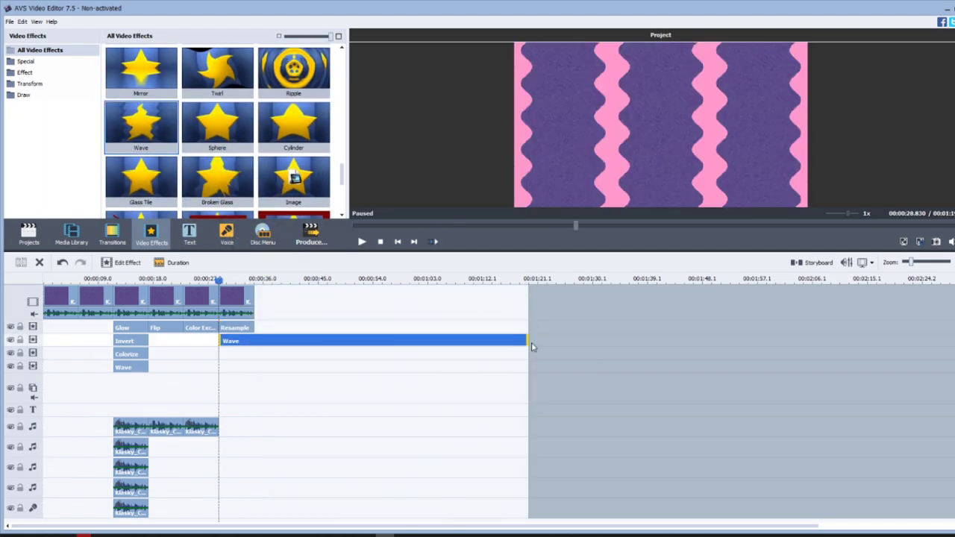
pyautogui.moveTo(528, 341); pyautogui.dragTo(254, 341)
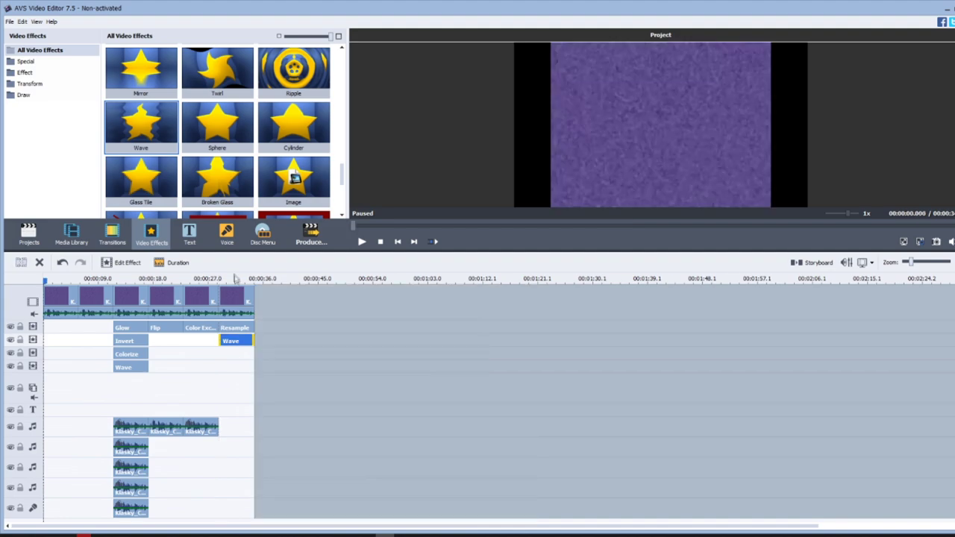
pyautogui.moveTo(158, 128); pyautogui.dragTo(226, 353)
pyautogui.moveTo(527, 356); pyautogui.dragTo(254, 355)
# Set the Wave effect on the third effects line under the sixth clip to Peaks 1 and Amplitude 100, with Vertical off
pyautogui.rightClick(255, 355)
pyautogui.click(257, 359)
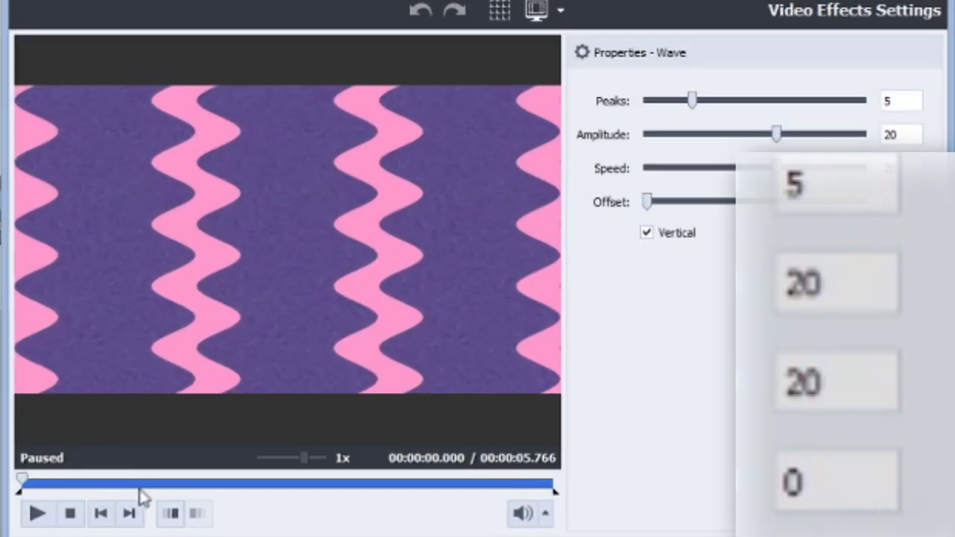
pyautogui.click(336, 359)
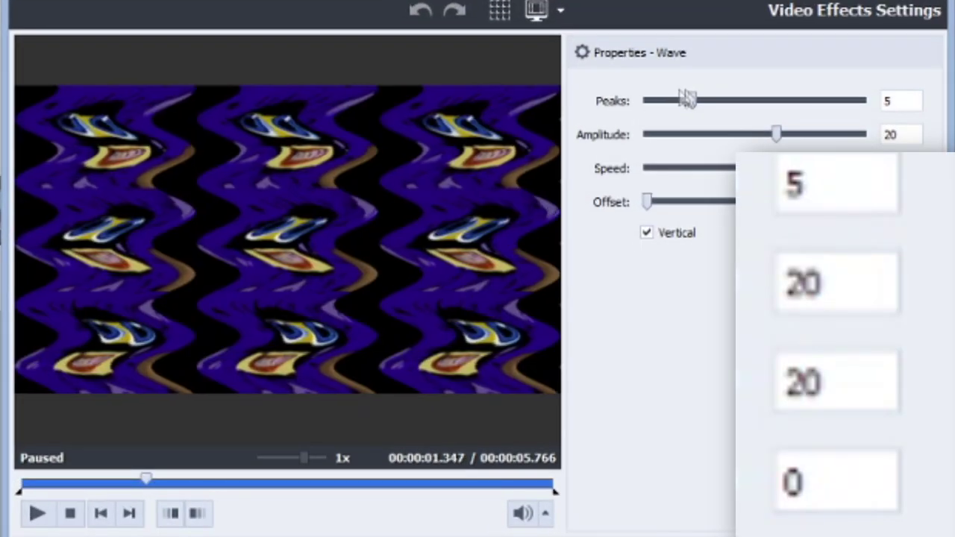
pyautogui.moveTo(694, 100); pyautogui.dragTo(647, 100)
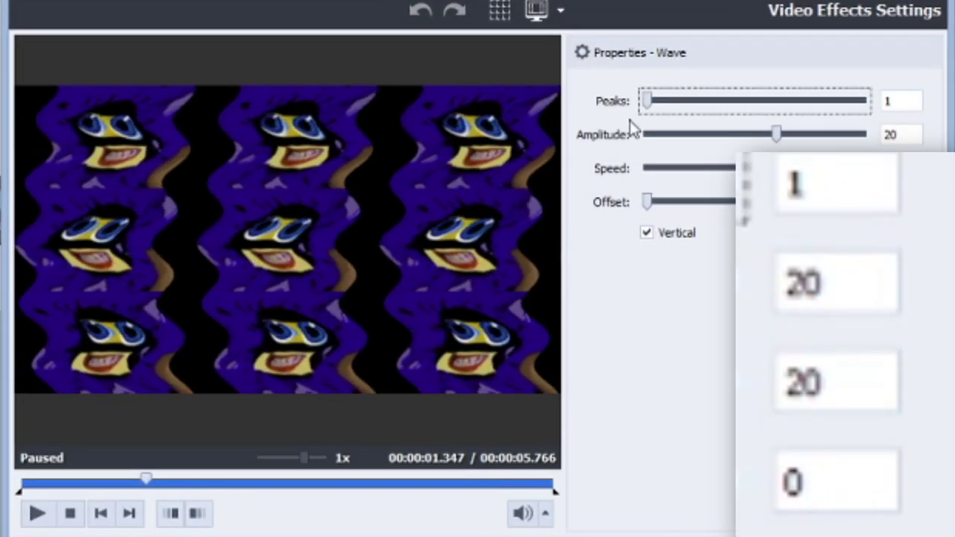
pyautogui.click(650, 234)
pyautogui.moveTo(779, 140); pyautogui.dragTo(928, 341)
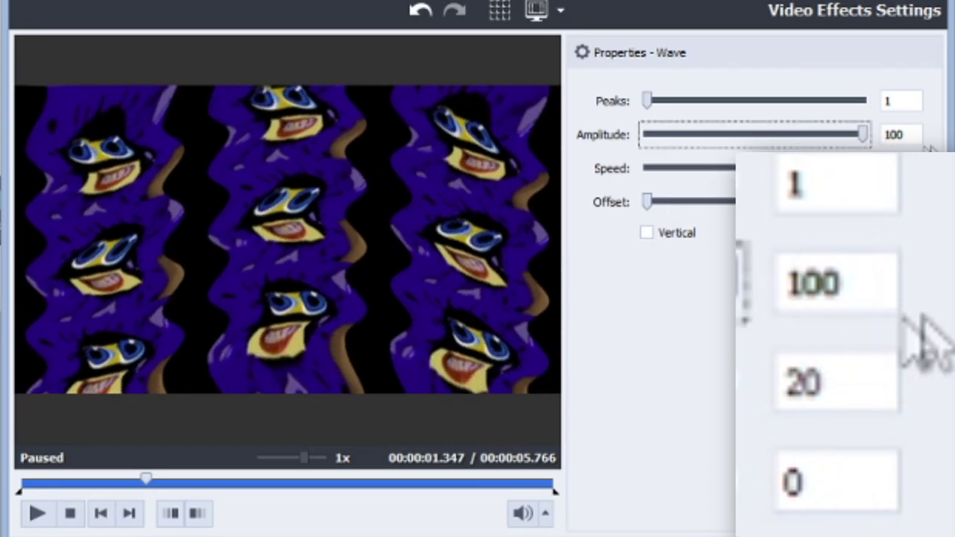
pyautogui.moveTo(25, 487); pyautogui.dragTo(609, 480)
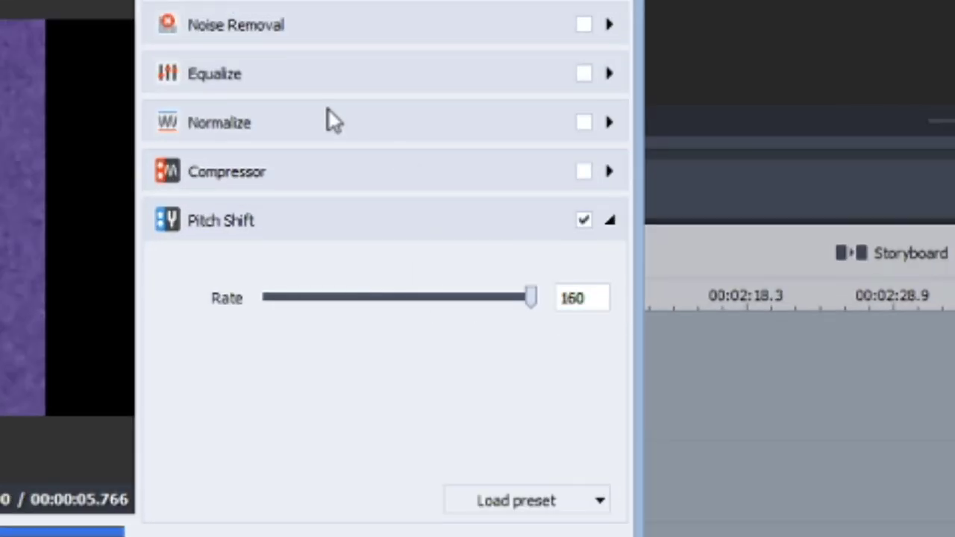
# Enable Pitch Shift and Equalize on the clip's audio, with the <30, 250 and 2k bands at 20 dB and all others at -20 dB
pyautogui.click(297, 83)
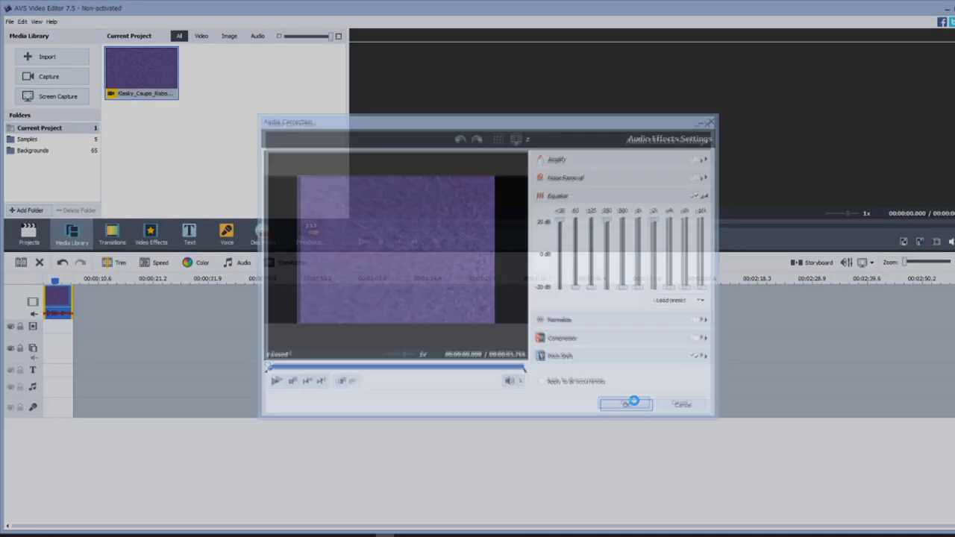
pyautogui.click(630, 398)
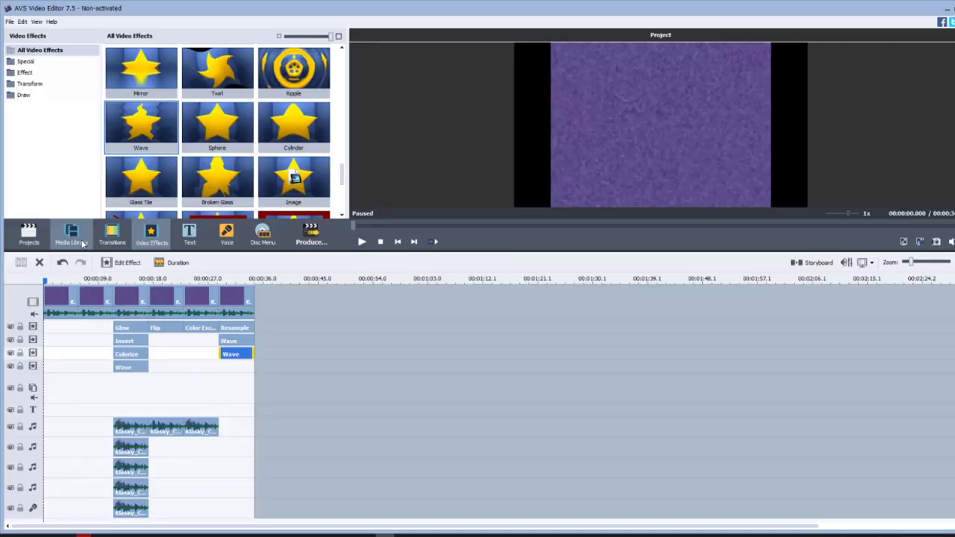
# Append a seventh copy of the logo clip and shift its Hue to about 91
pyautogui.click(71, 235)
pyautogui.moveTo(142, 71); pyautogui.dragTo(273, 300)
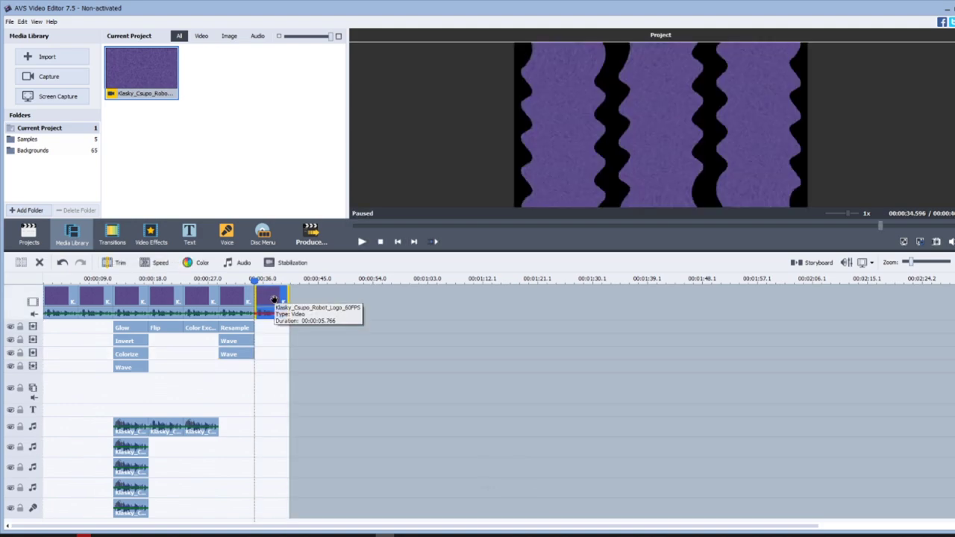
pyautogui.rightClick(279, 301)
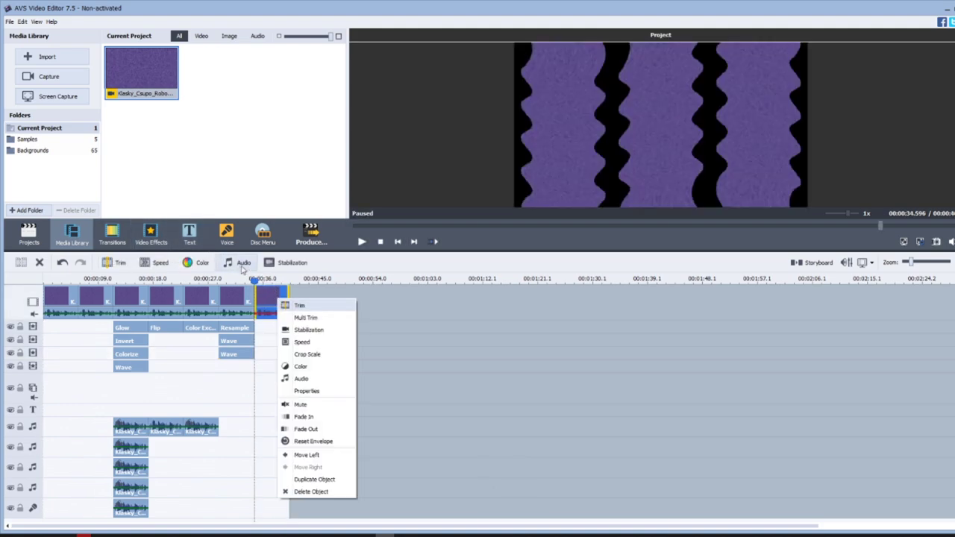
pyautogui.click(266, 279)
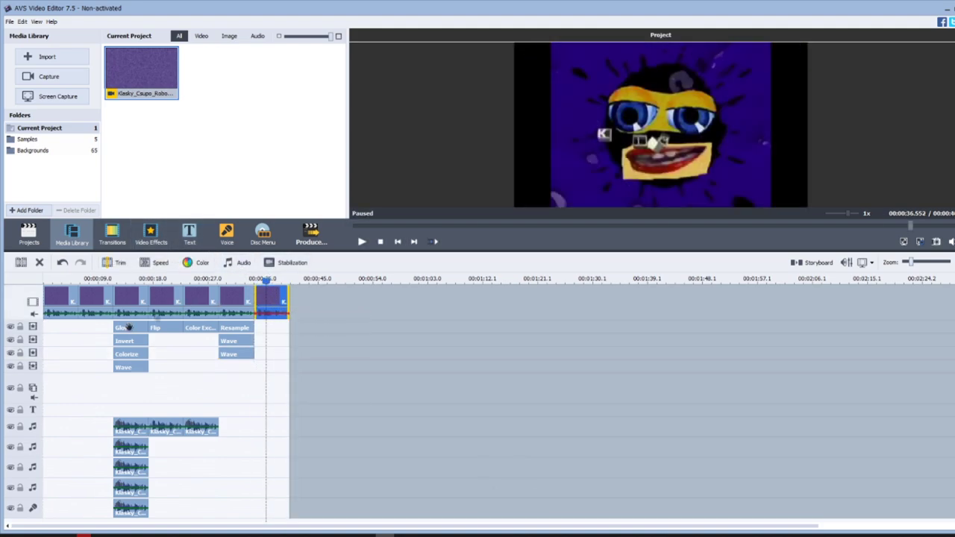
pyautogui.rightClick(280, 298)
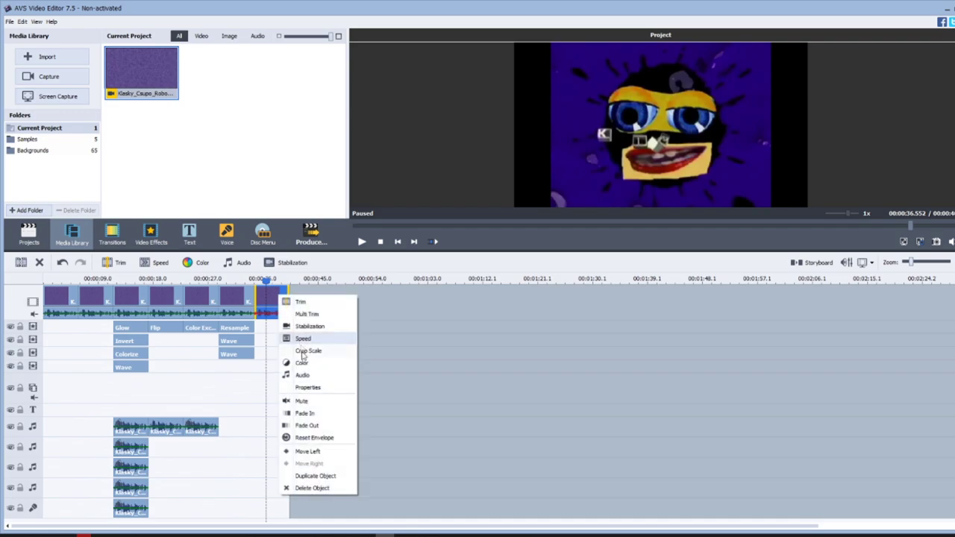
pyautogui.click(301, 361)
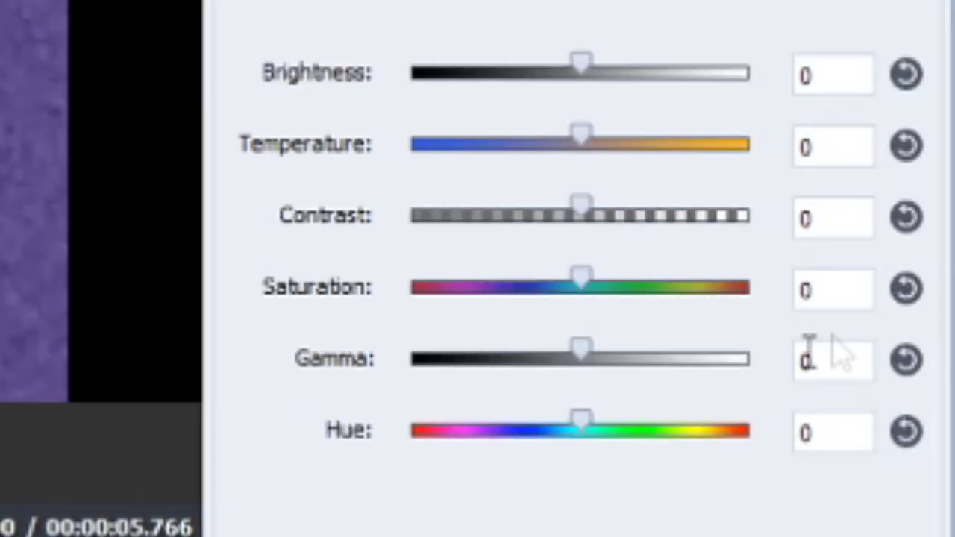
pyautogui.moveTo(597, 431); pyautogui.dragTo(643, 420)
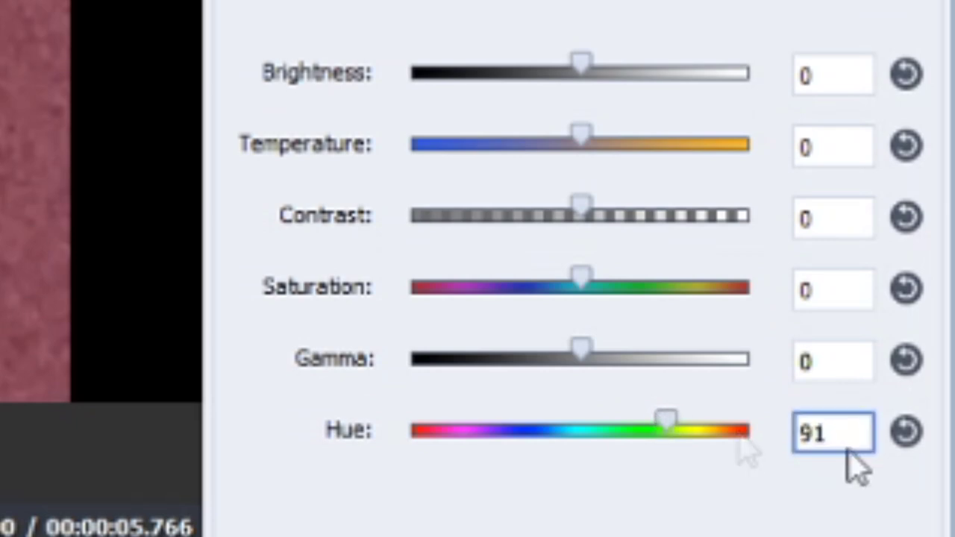
pyautogui.doubleClick(871, 433)
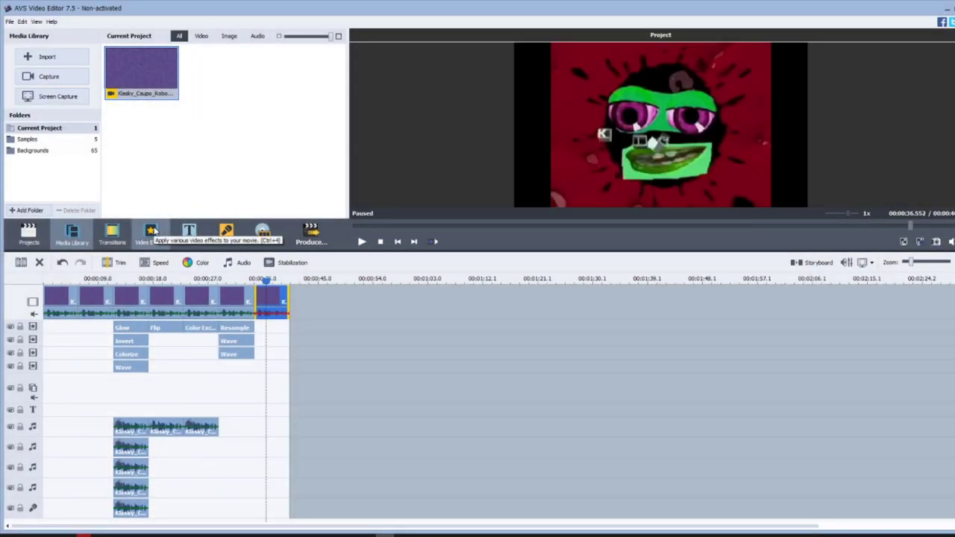
# Add Invert on the first effects line and Wave on the second under the seventh clip, each trimmed to the clip's end
pyautogui.click(151, 235)
pyautogui.scroll(5, 224, 164)
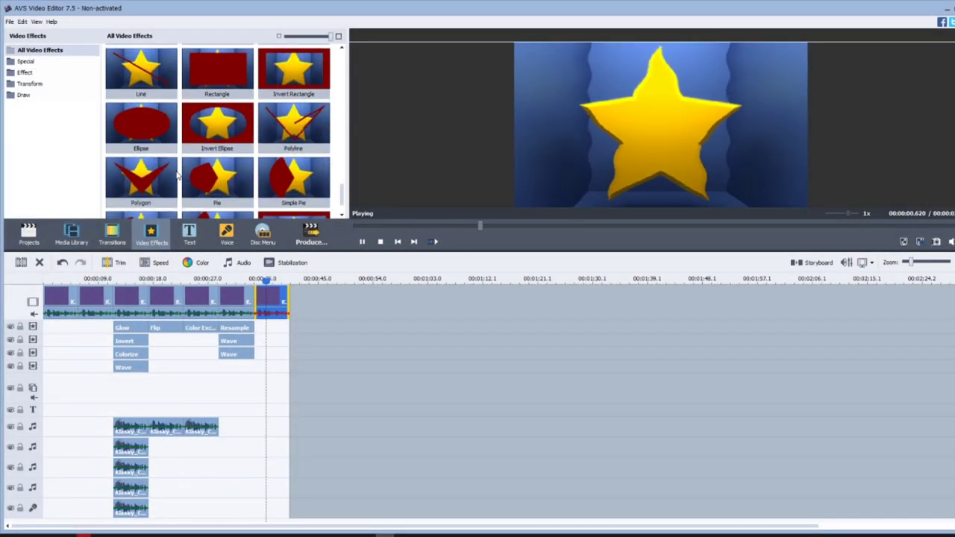
pyautogui.moveTo(283, 149); pyautogui.dragTo(284, 328)
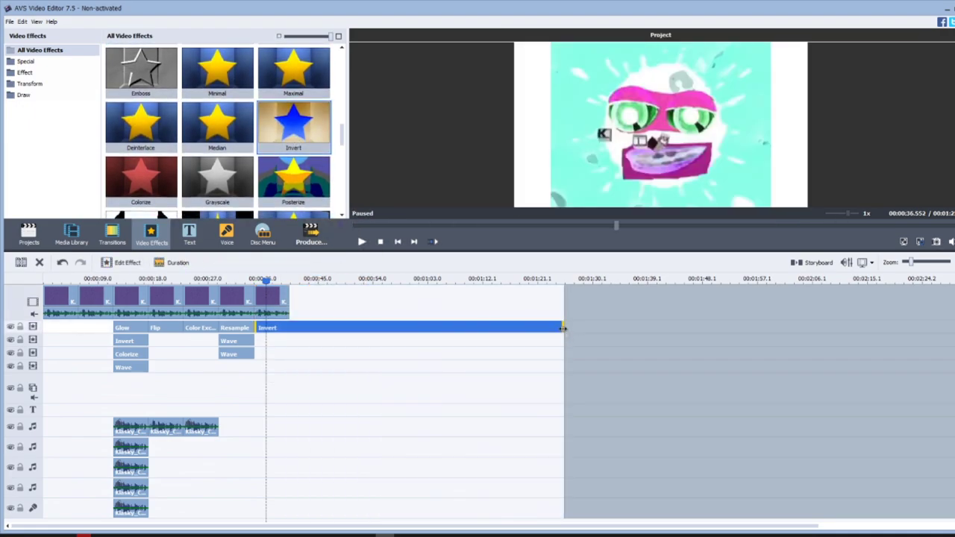
pyautogui.moveTo(563, 328); pyautogui.dragTo(290, 330)
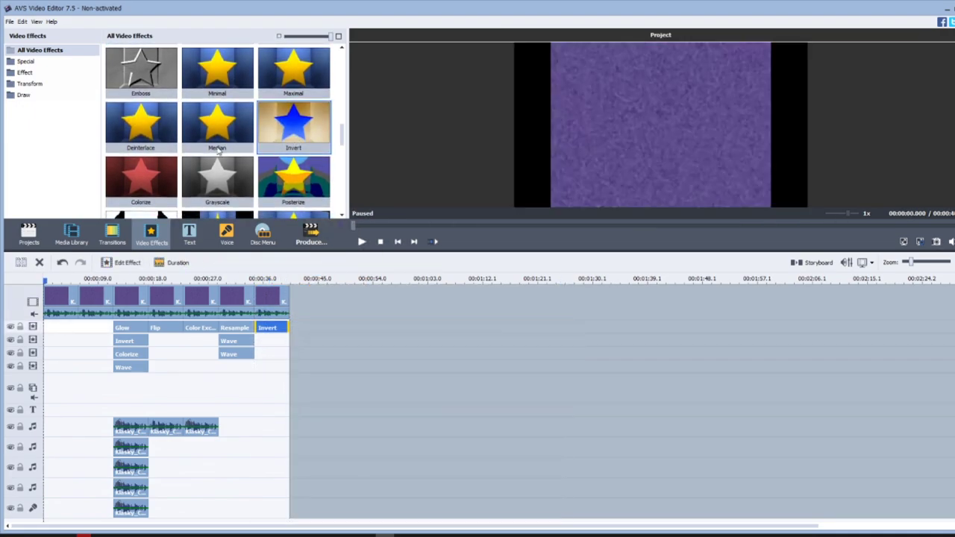
pyautogui.scroll(-5, 172, 140)
pyautogui.moveTo(172, 140); pyautogui.dragTo(256, 341)
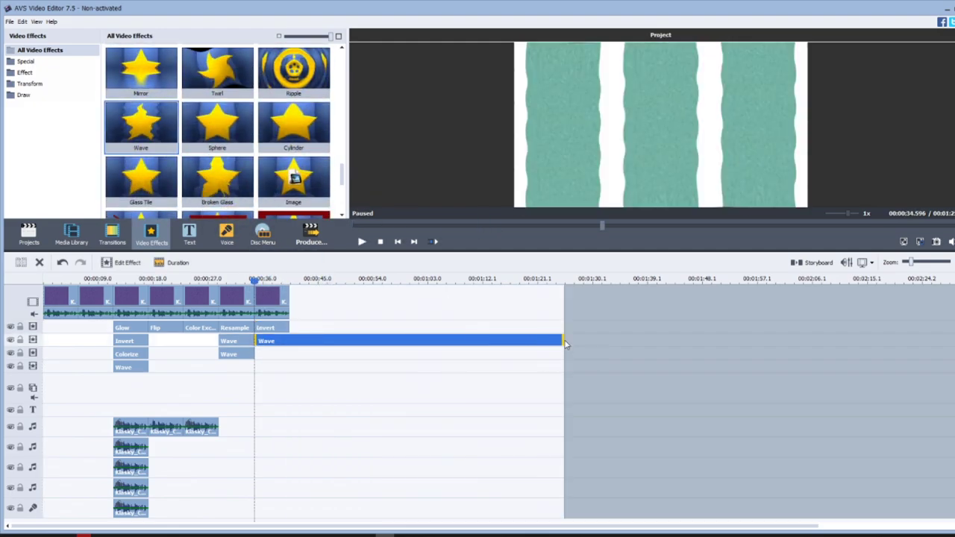
pyautogui.moveTo(564, 339); pyautogui.dragTo(287, 340)
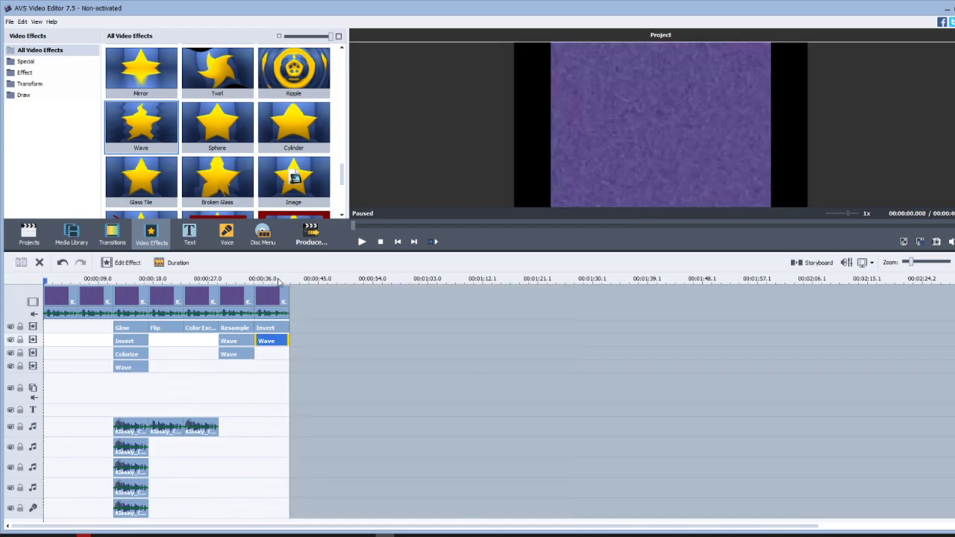
# Set the seventh clip's Wave effect to Peaks 17, Speed 0 and Offset 55, with Vertical off
pyautogui.rightClick(271, 339)
pyautogui.click(279, 343)
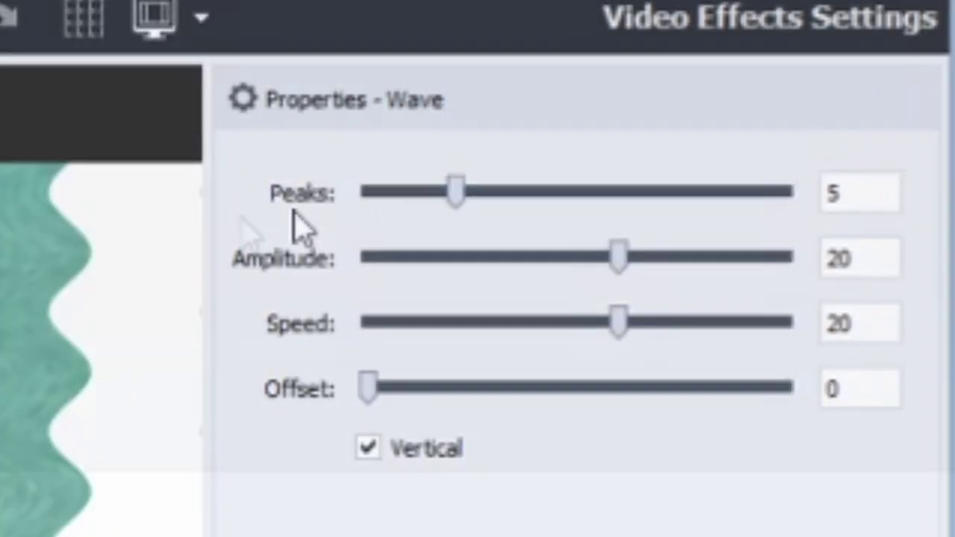
pyautogui.doubleClick(851, 200)
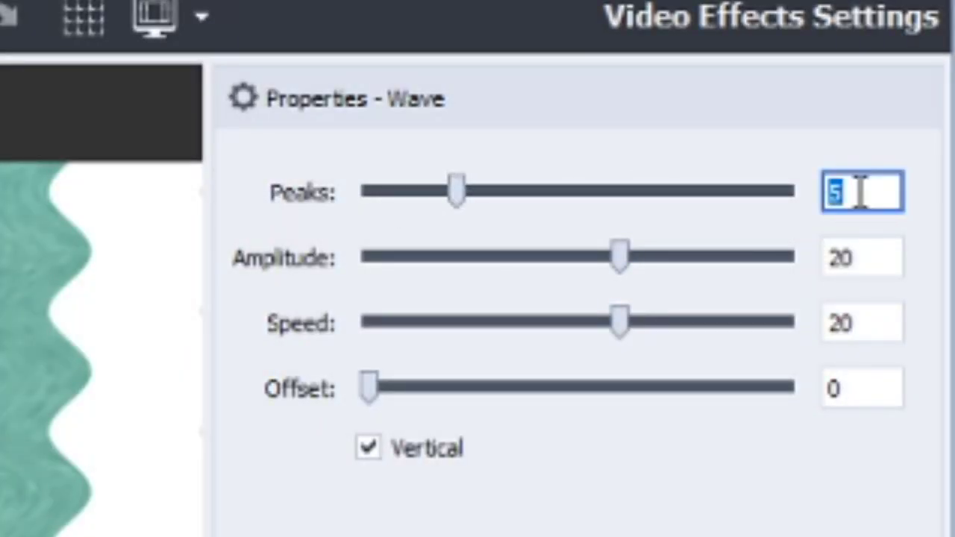
pyautogui.write('17')
pyautogui.click(838, 268)
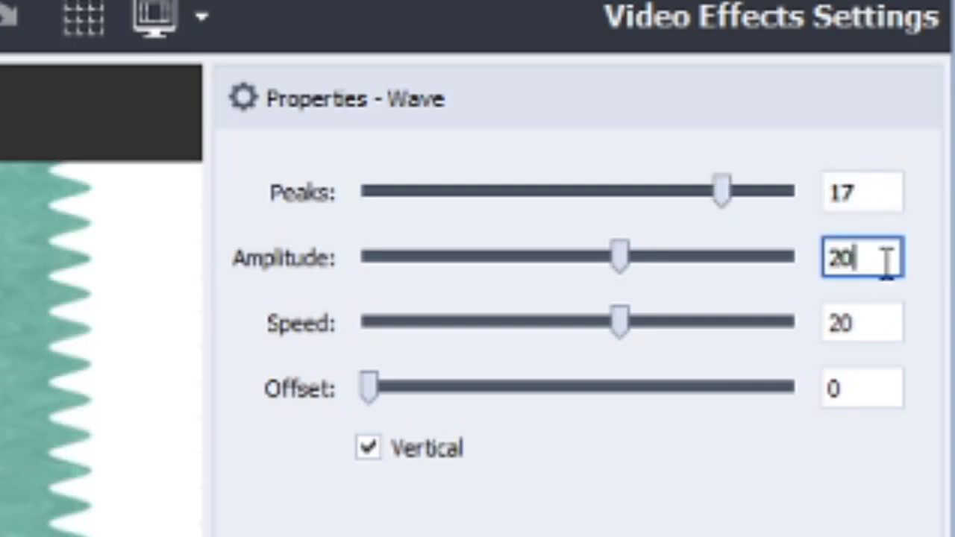
pyautogui.click(883, 333)
pyautogui.doubleClick(885, 334)
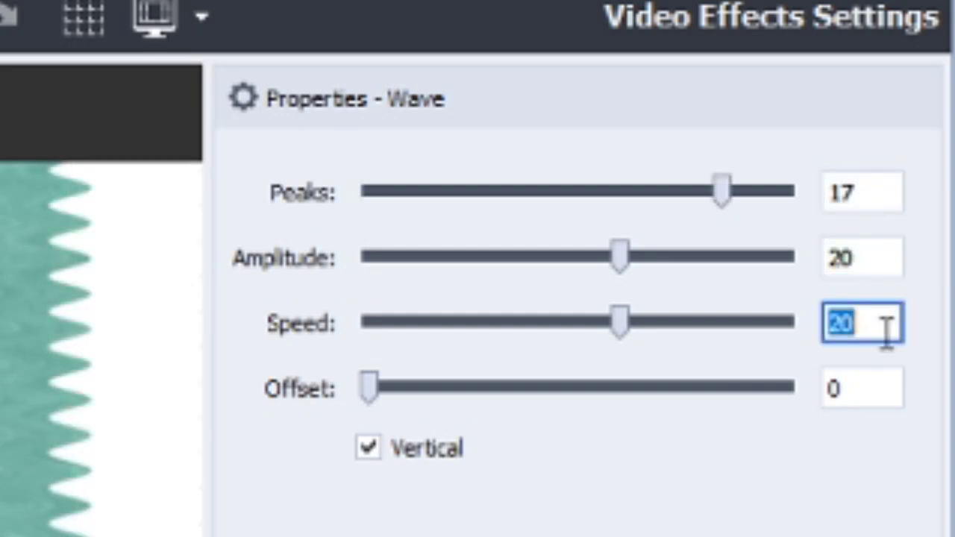
pyautogui.write('0')
pyautogui.doubleClick(898, 387)
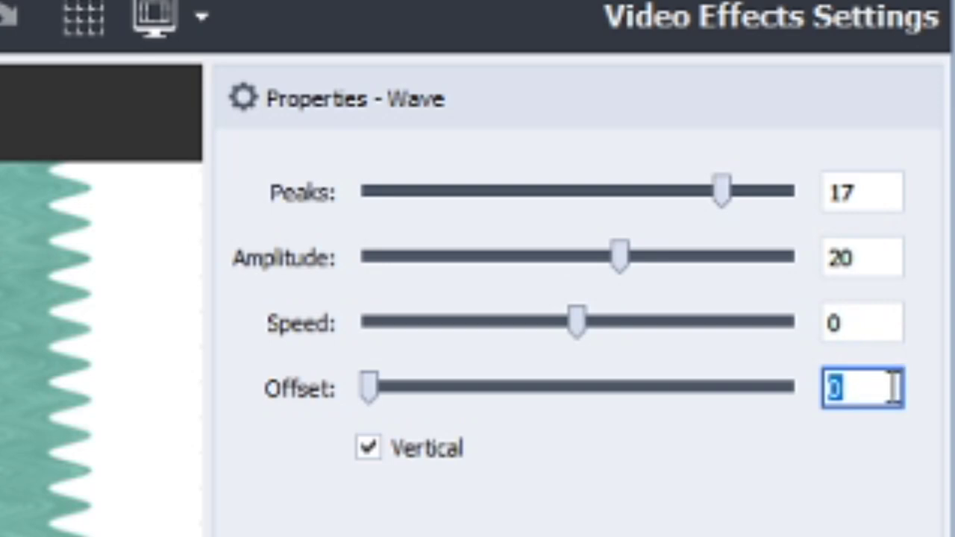
pyautogui.write('55')
pyautogui.click(393, 450)
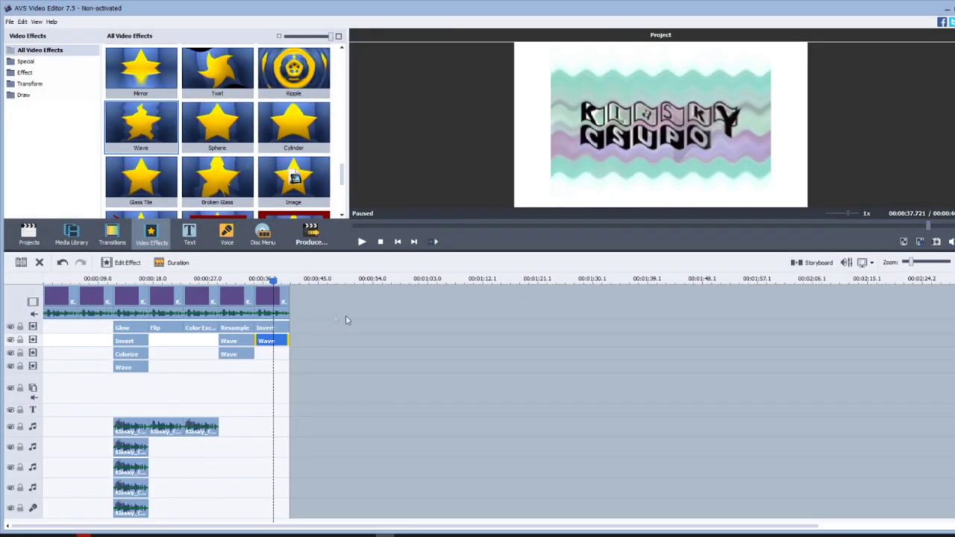
# Apply Pitch Shift with a rate of 120 to the seventh video clip's audio
pyautogui.rightClick(282, 297)
pyautogui.rightClick(273, 294)
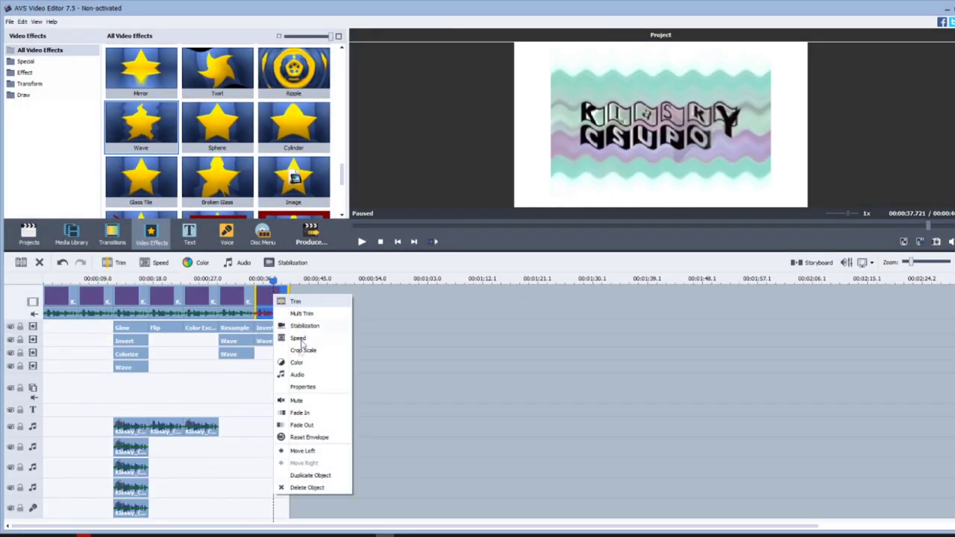
pyautogui.click(298, 374)
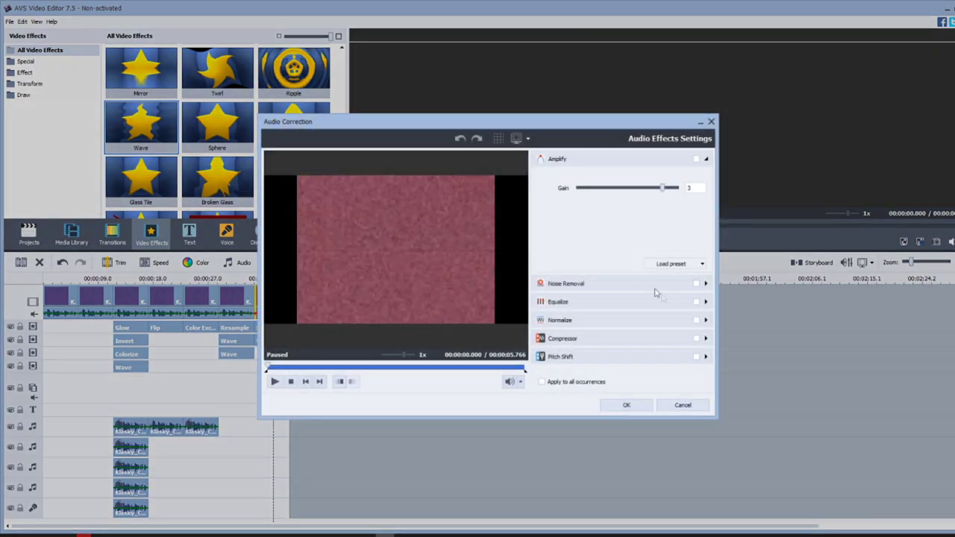
pyautogui.click(579, 356)
pyautogui.moveTo(678, 278); pyautogui.dragTo(644, 278)
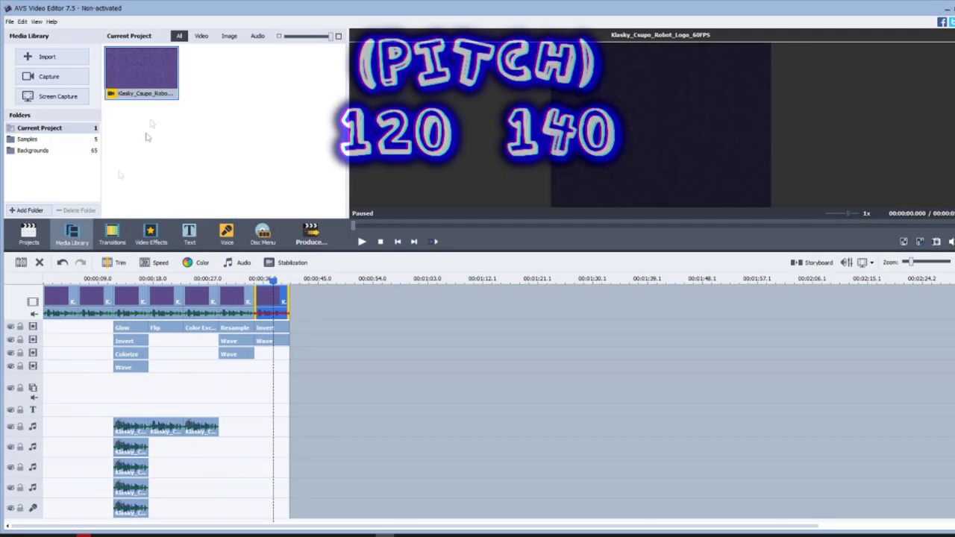
# Place an audio copy under the seventh clip on the first audio line and set its Pitch Shift rate to 140
pyautogui.rightClick(273, 429)
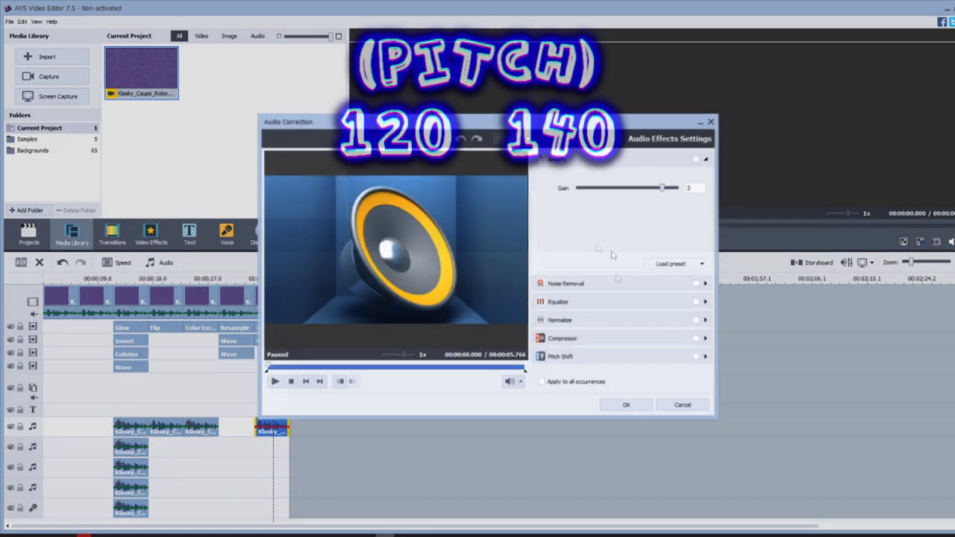
pyautogui.click(579, 356)
pyautogui.moveTo(651, 279); pyautogui.dragTo(655, 279)
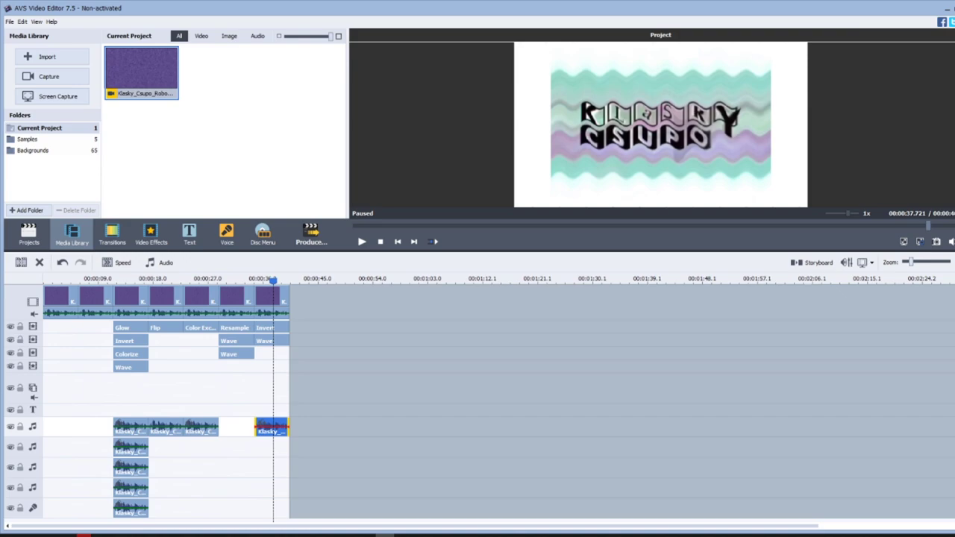
# Append an eighth copy of the logo clip and set its Hue to -140
pyautogui.moveTo(153, 86); pyautogui.dragTo(321, 305)
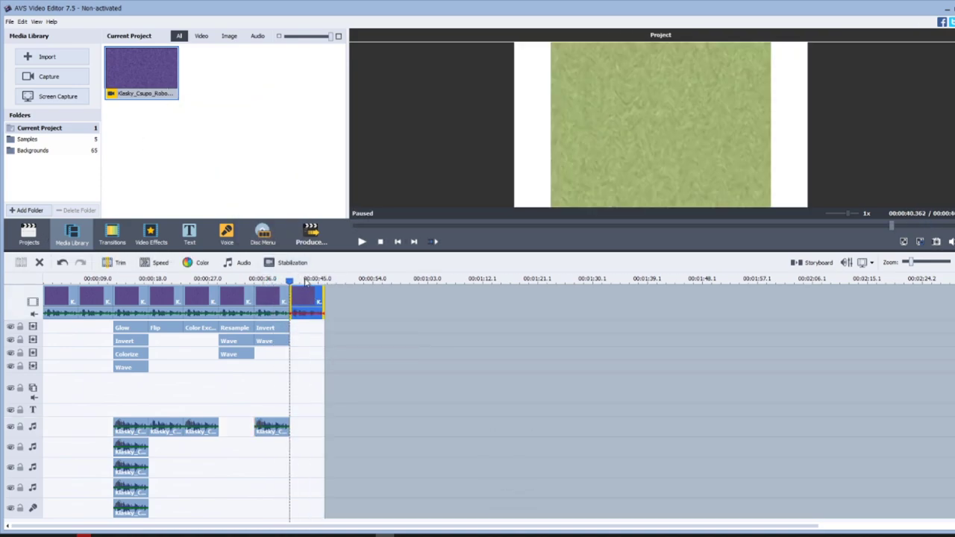
pyautogui.click(307, 280)
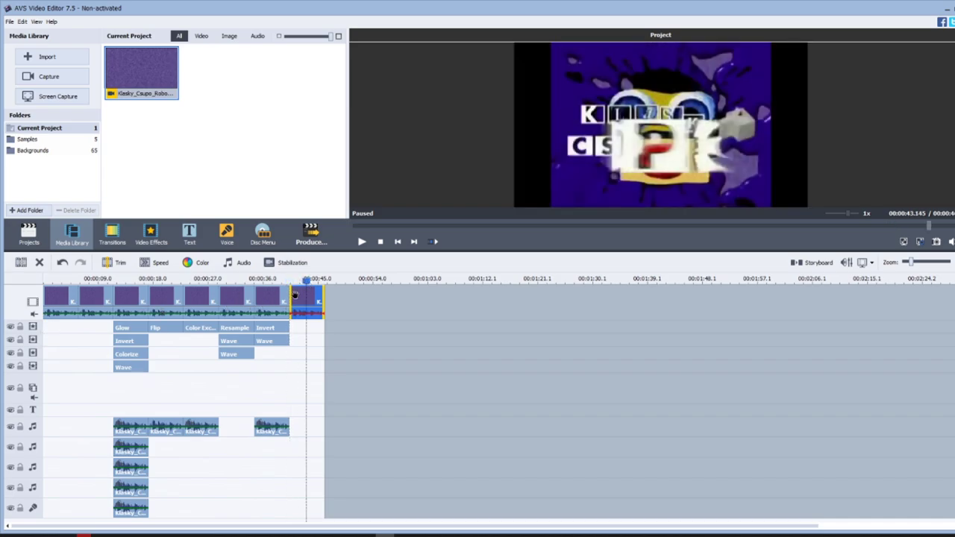
pyautogui.rightClick(320, 296)
pyautogui.click(340, 351)
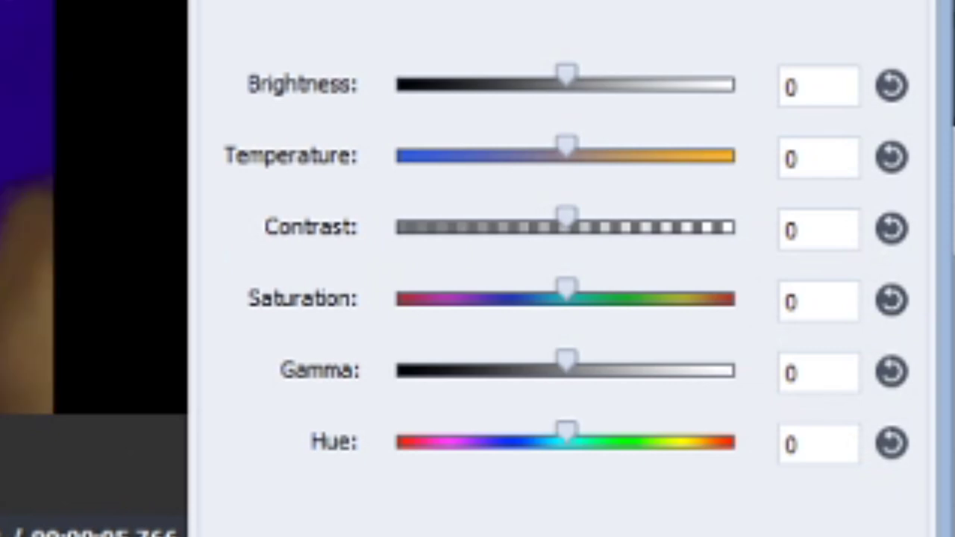
pyautogui.moveTo(565, 441); pyautogui.dragTo(440, 478)
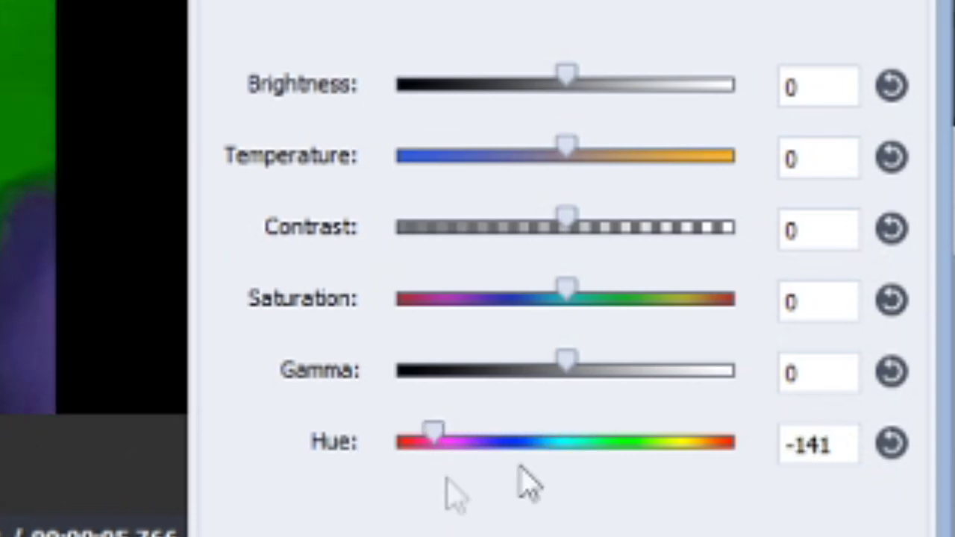
pyautogui.doubleClick(851, 446)
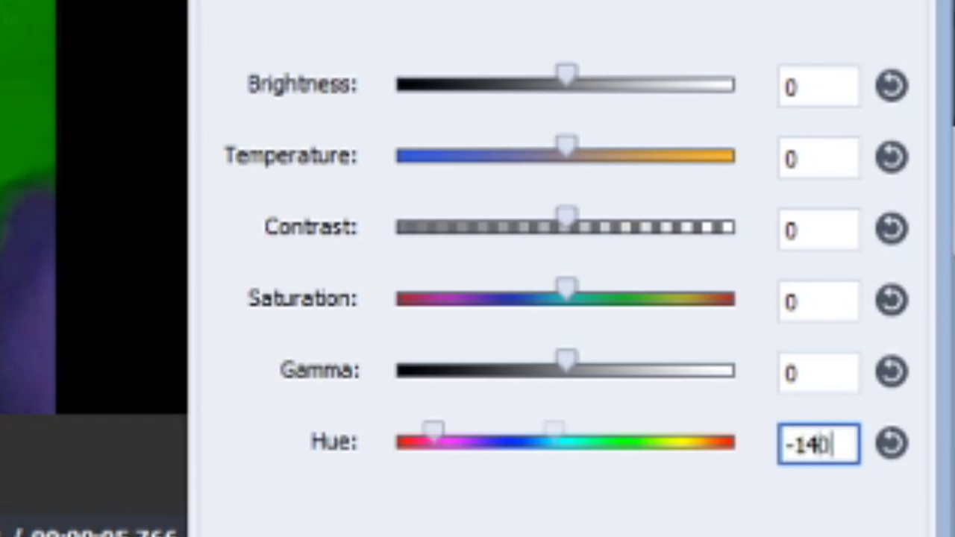
pyautogui.write('-140')
pyautogui.click(619, 497)
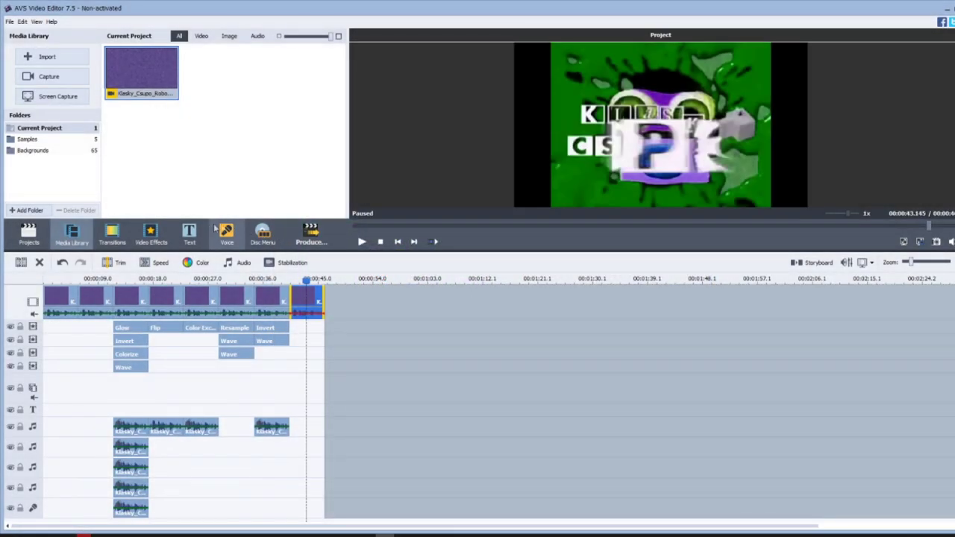
# Add the Invert video effect under the eighth clip on the first effects line and trim it to the clip's end
pyautogui.click(151, 233)
pyautogui.scroll(6, 233, 145)
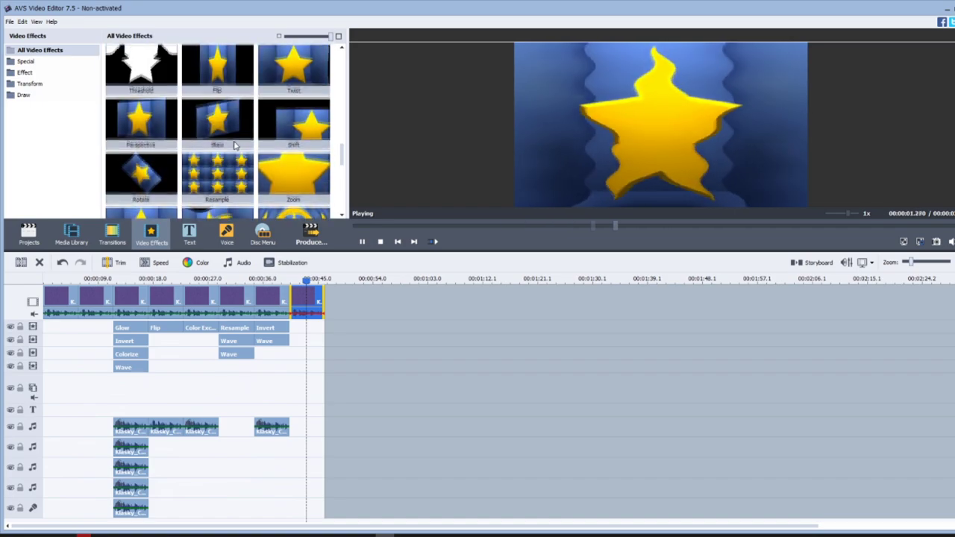
pyautogui.moveTo(294, 127); pyautogui.dragTo(533, 320)
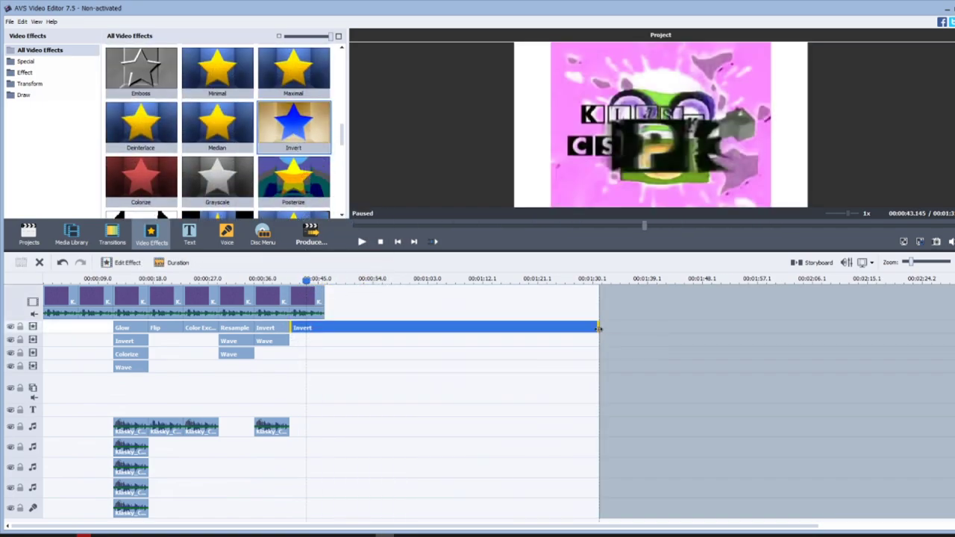
pyautogui.moveTo(598, 329); pyautogui.dragTo(324, 329)
# Add a Wave effect below the eighth clip's Invert effect and shorten it to match the clip's length
pyautogui.scroll(-5, 155, 133)
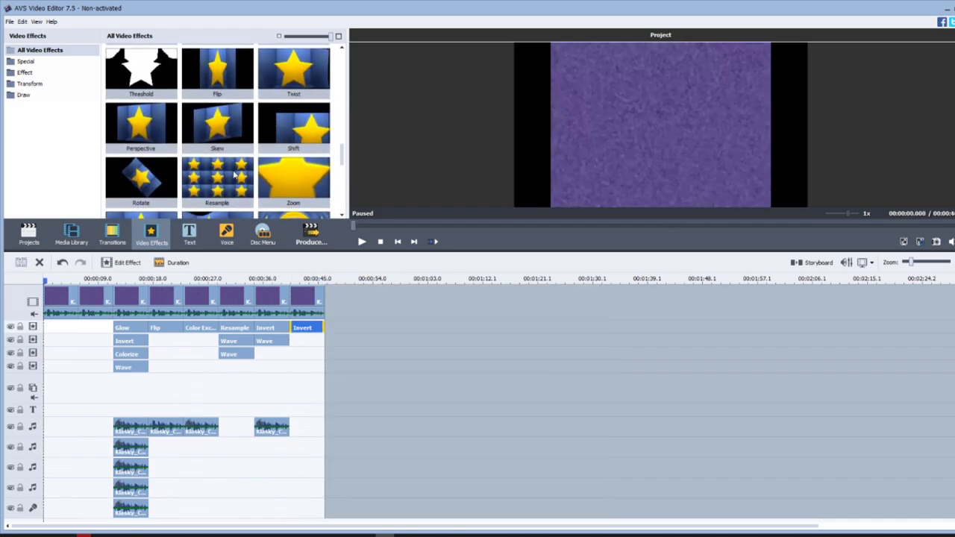
pyautogui.moveTo(156, 133); pyautogui.dragTo(292, 341)
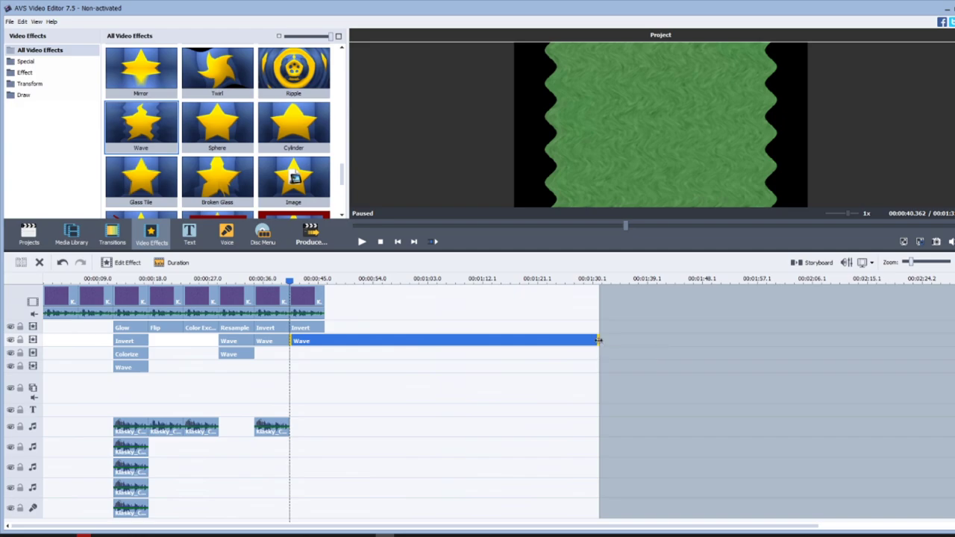
pyautogui.moveTo(599, 340); pyautogui.dragTo(325, 351)
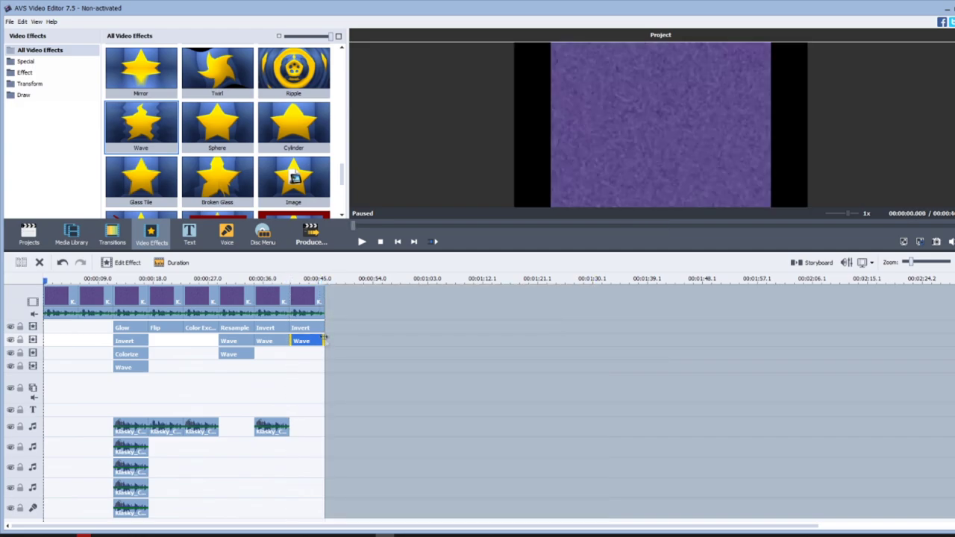
# Set the eighth clip's Wave effect to Peaks 2, Amplitude 100, Speed 0 and Offset 25, with Vertical off
pyautogui.rightClick(326, 351)
pyautogui.click(333, 346)
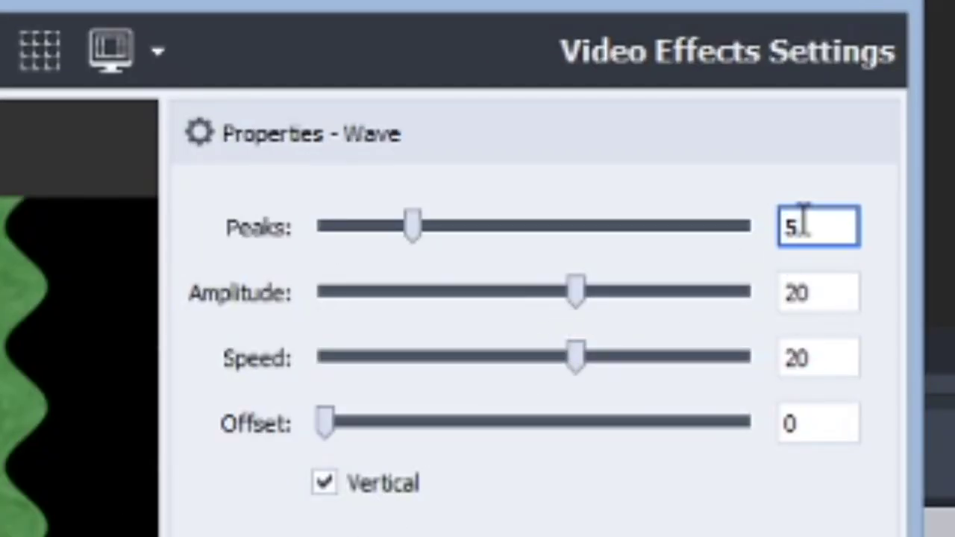
pyautogui.write('2')
pyautogui.moveTo(683, 291); pyautogui.dragTo(942, 313)
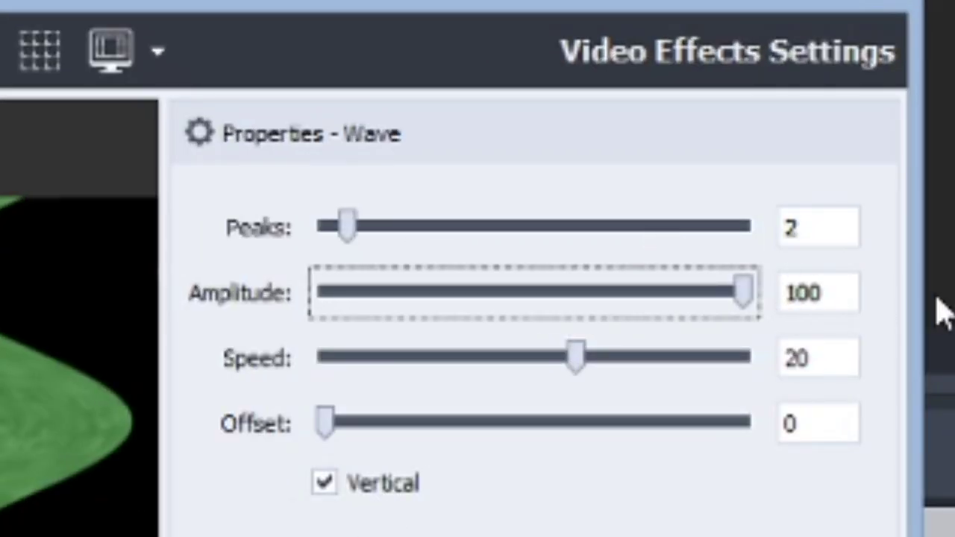
pyautogui.click(845, 362)
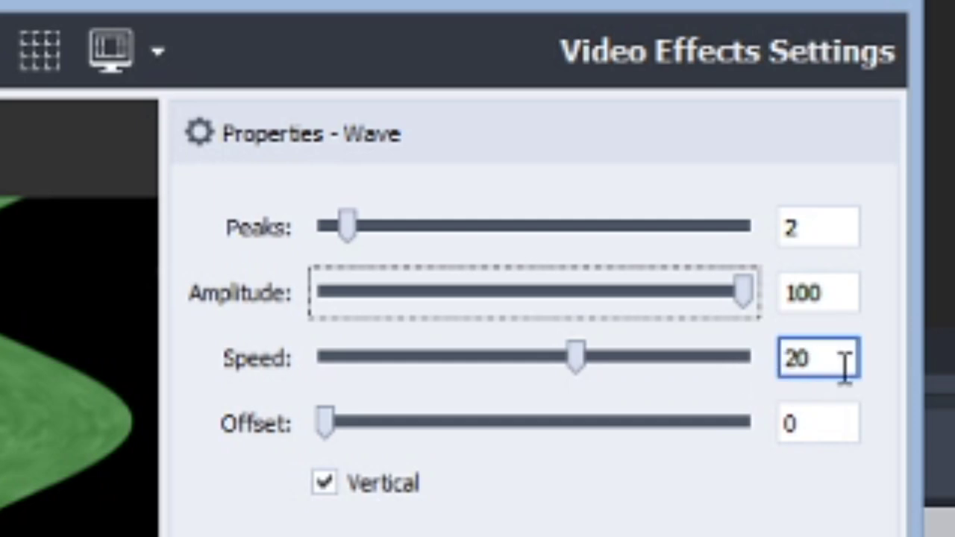
pyautogui.moveTo(844, 361); pyautogui.dragTo(780, 377)
pyautogui.write('0')
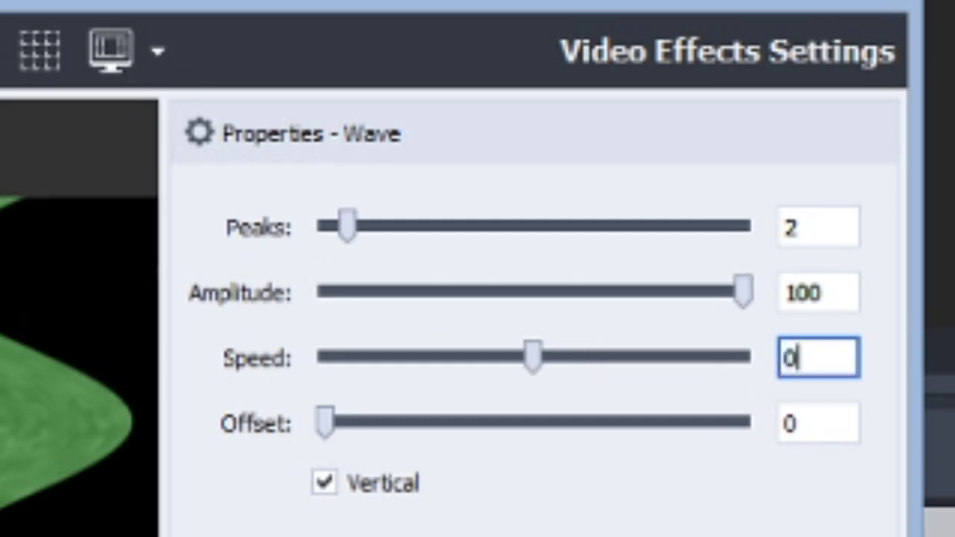
pyautogui.press('Tab')
pyautogui.write('25')
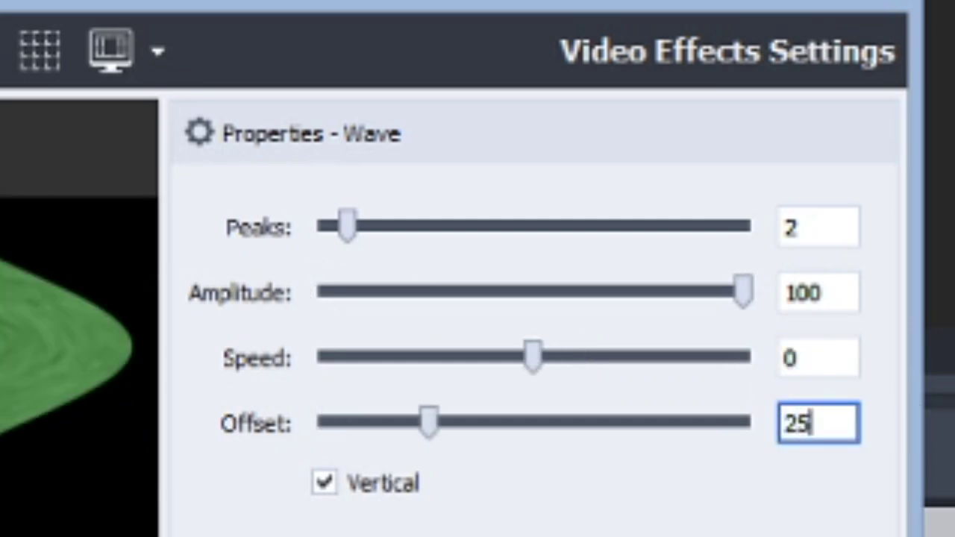
pyautogui.click(402, 486)
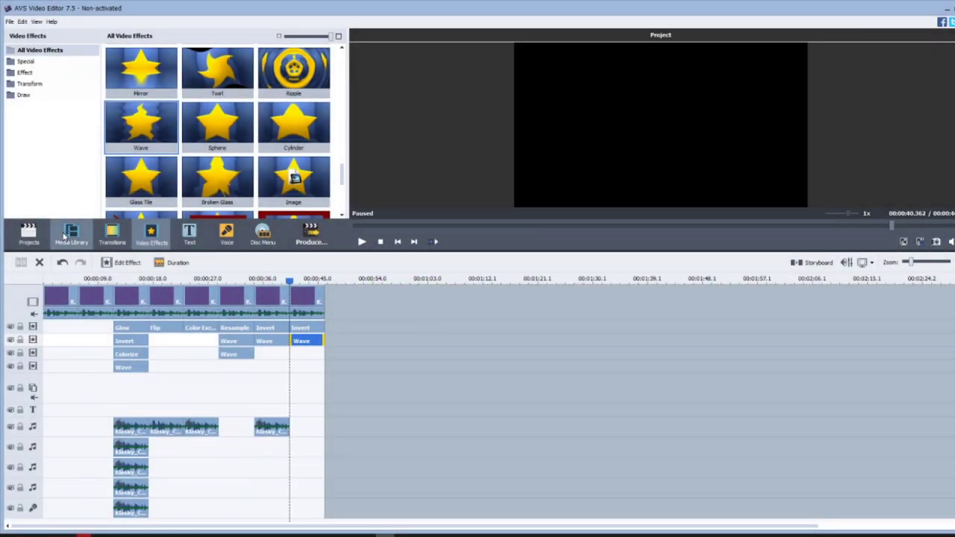
# Place an audio copy under the eighth clip on the first audio line and set its Pitch Shift rate to 150
pyautogui.click(72, 235)
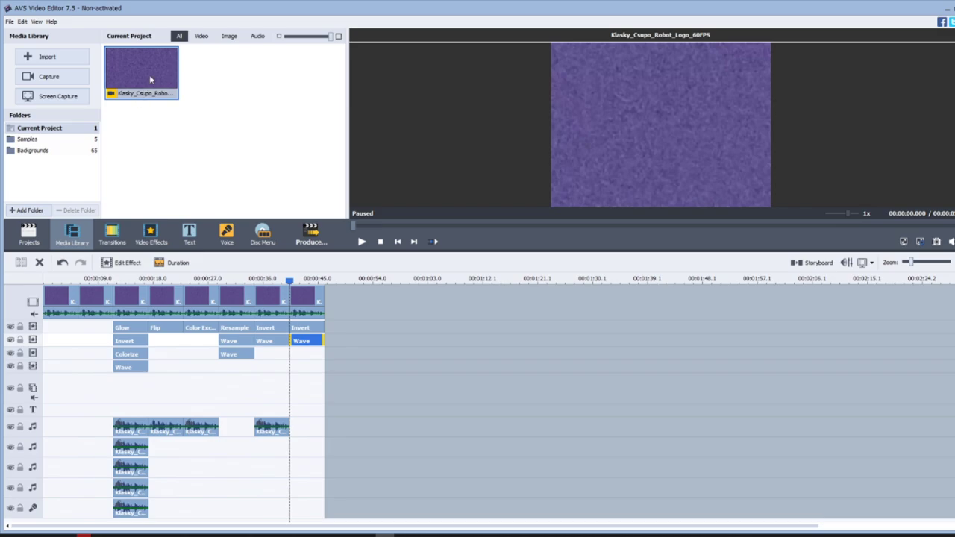
pyautogui.moveTo(150, 79); pyautogui.dragTo(302, 428)
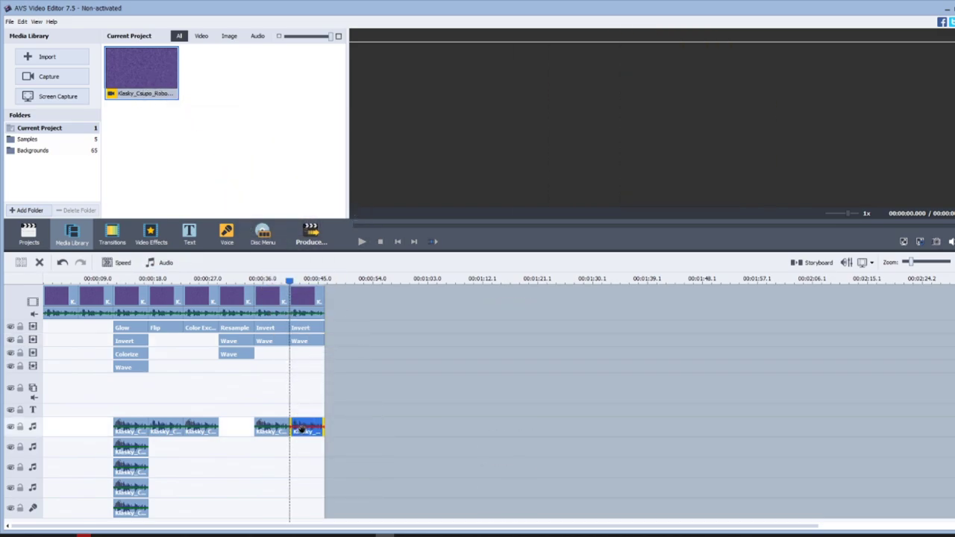
pyautogui.rightClick(301, 427)
pyautogui.click(343, 328)
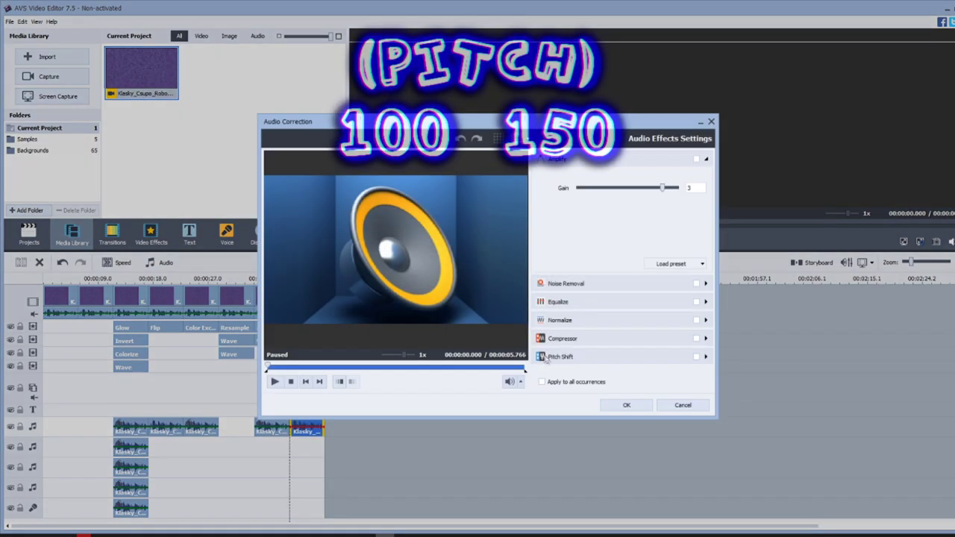
pyautogui.click(545, 356)
pyautogui.moveTo(625, 279); pyautogui.dragTo(673, 280)
pyautogui.click(625, 405)
pyautogui.click(362, 242)
pyautogui.click(362, 243)
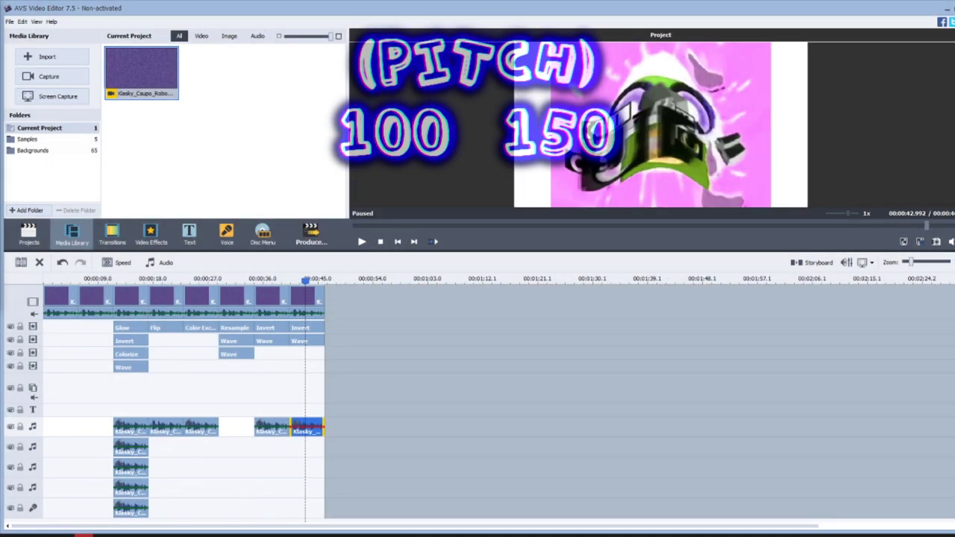